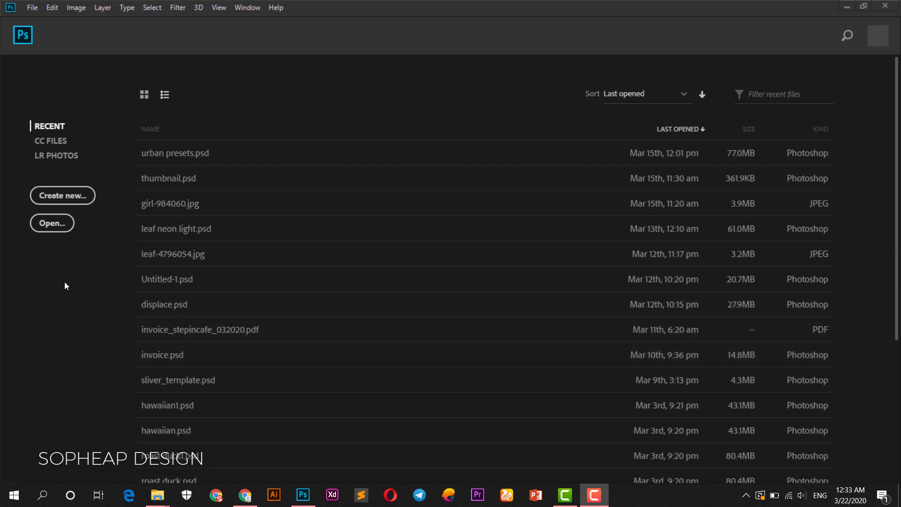
# Set up a new document at 1920 × 1080 px, 150 ppi, RGB Color.
pyautogui.click(64, 282)
pyautogui.click(69, 195)
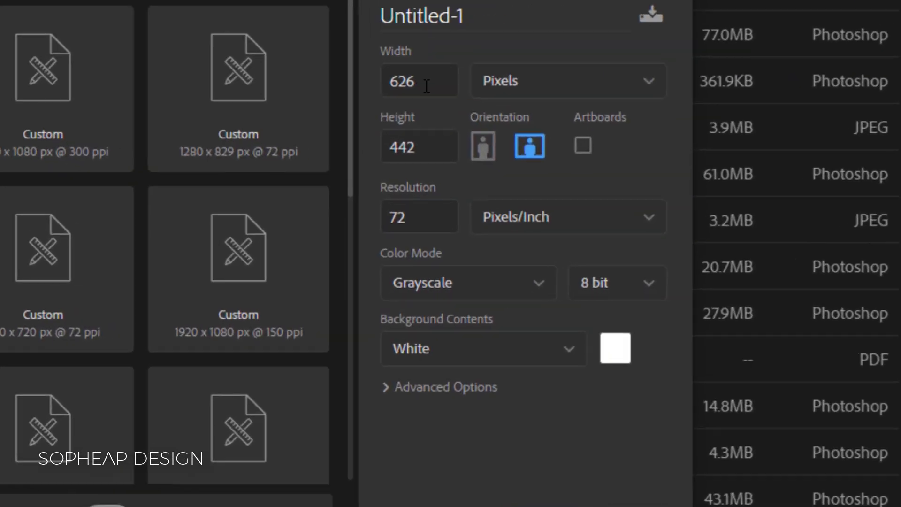
pyautogui.click(578, 178)
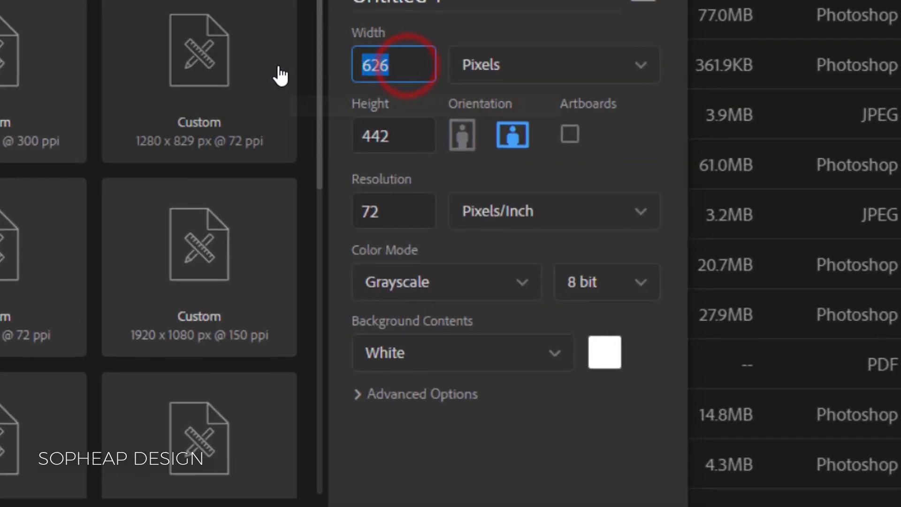
pyautogui.write('1920')
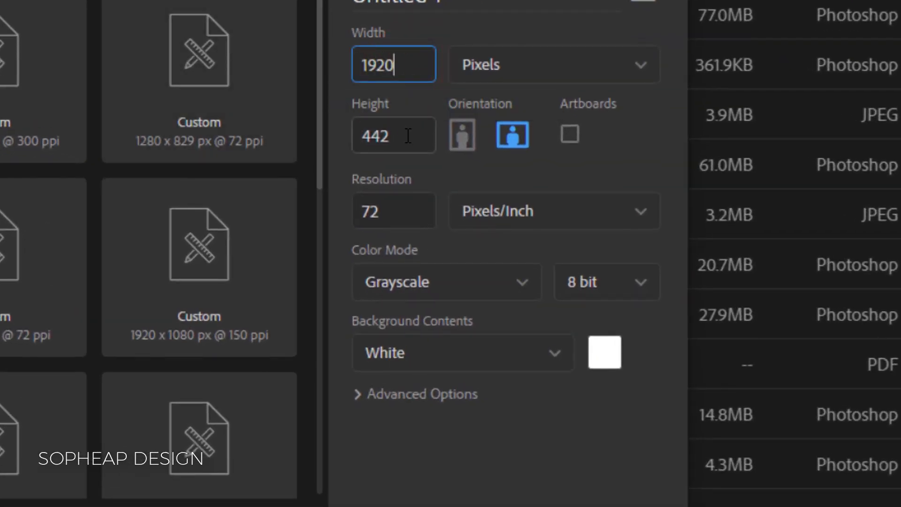
pyautogui.click(408, 135)
pyautogui.write('1080')
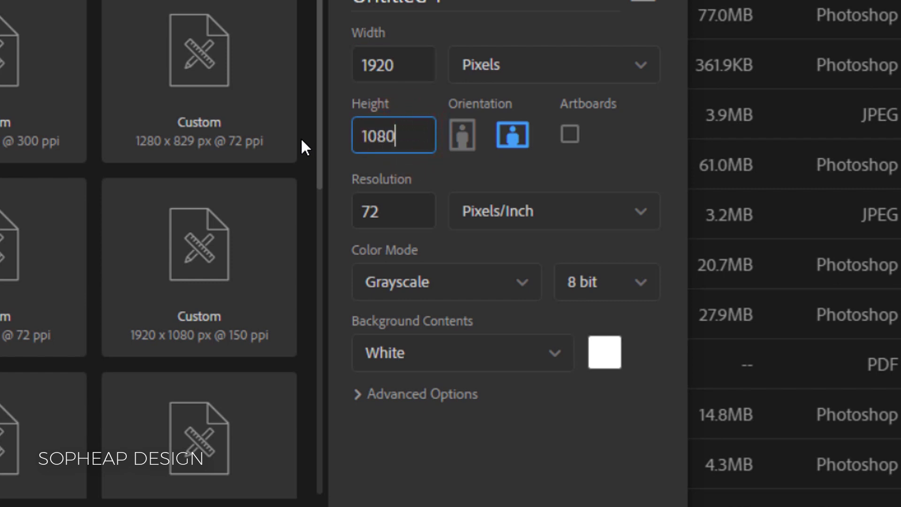
pyautogui.click(396, 210)
pyautogui.write('1')
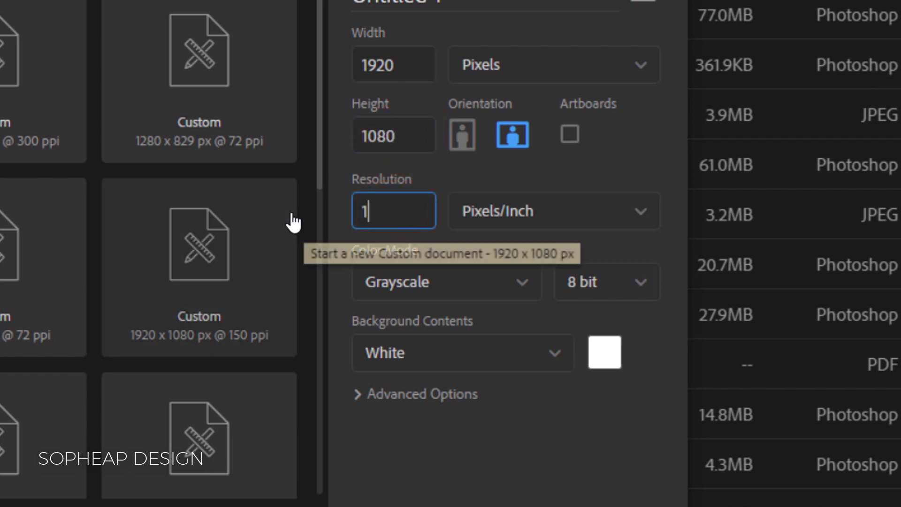
pyautogui.write('50')
pyautogui.click(438, 291)
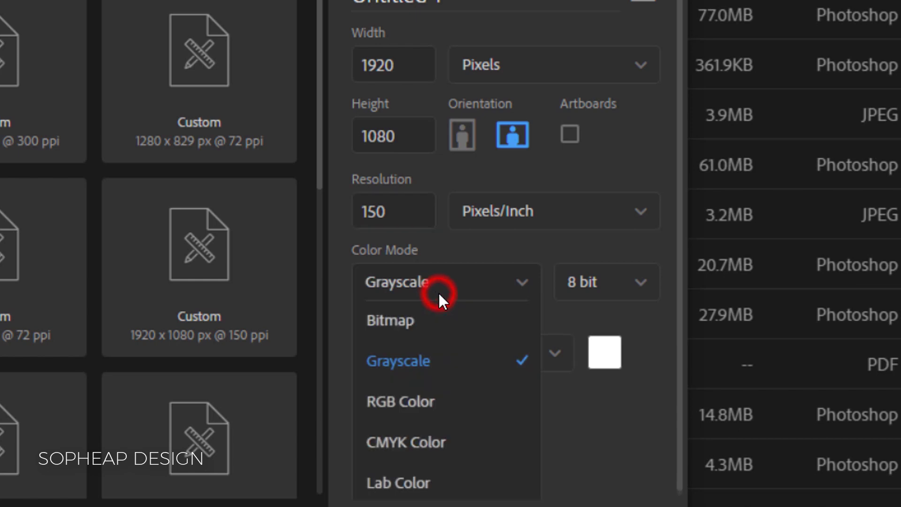
pyautogui.click(458, 397)
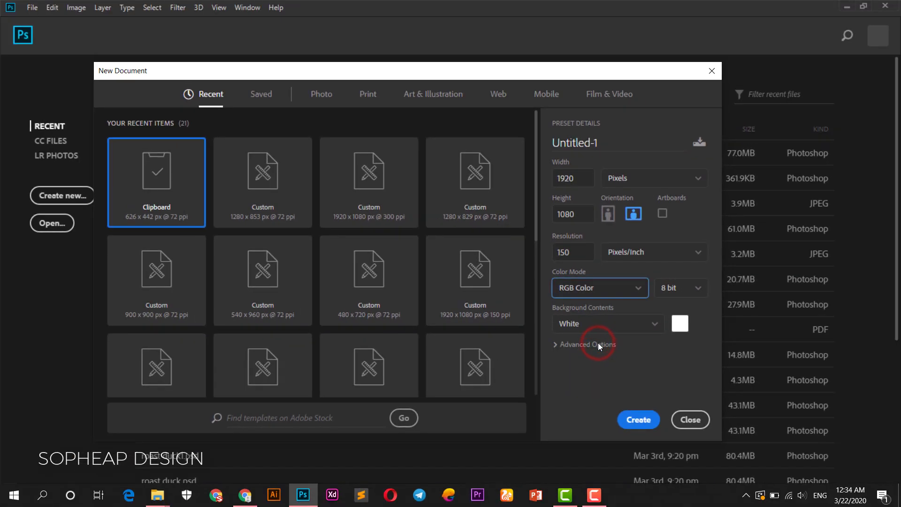
pyautogui.click(638, 420)
# Create the blank white Untitled-1 canvas and zoom out to see it whole.
pyautogui.click(638, 419)
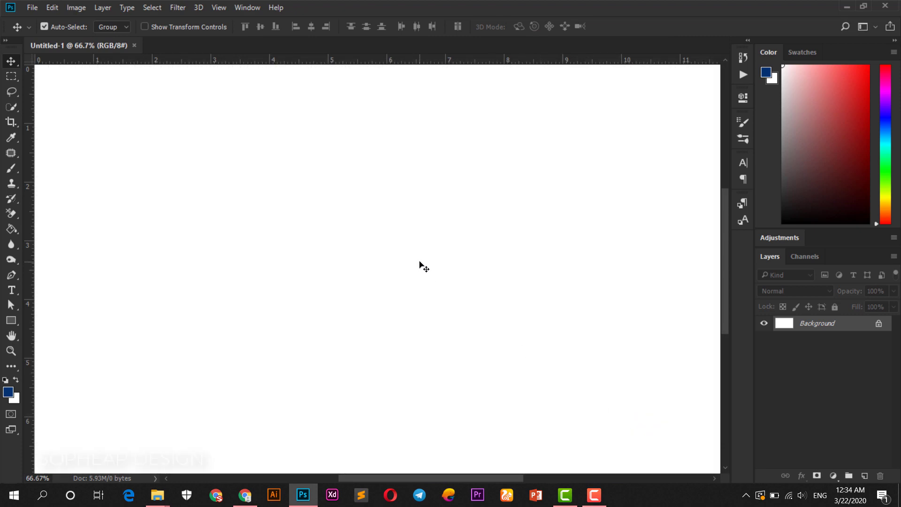
pyautogui.hotkey('ctrl', '-')
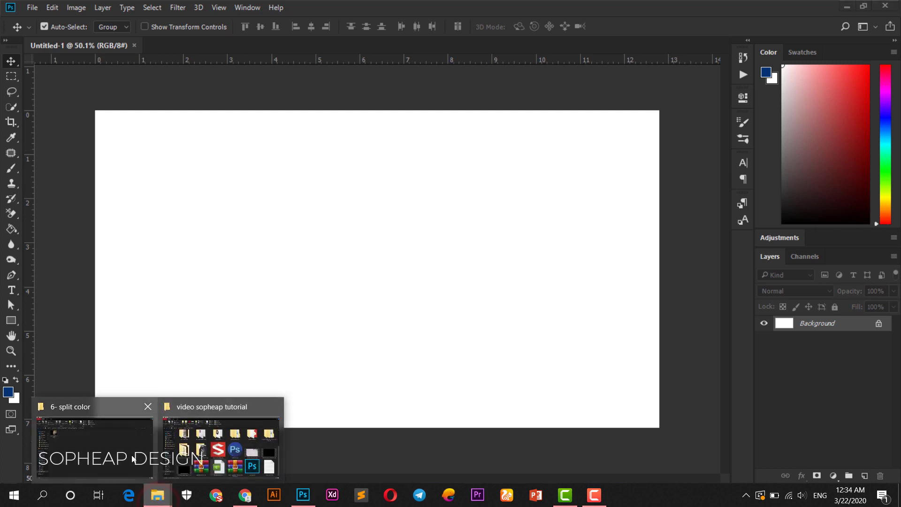
# Place the lion photo from File Explorer and scale it up to cover the canvas.
pyautogui.click(129, 456)
pyautogui.moveTo(132, 126)
pyautogui.mouseDown()
pyautogui.moveTo(309, 505)
pyautogui.moveTo(293, 298)
pyautogui.mouseUp()
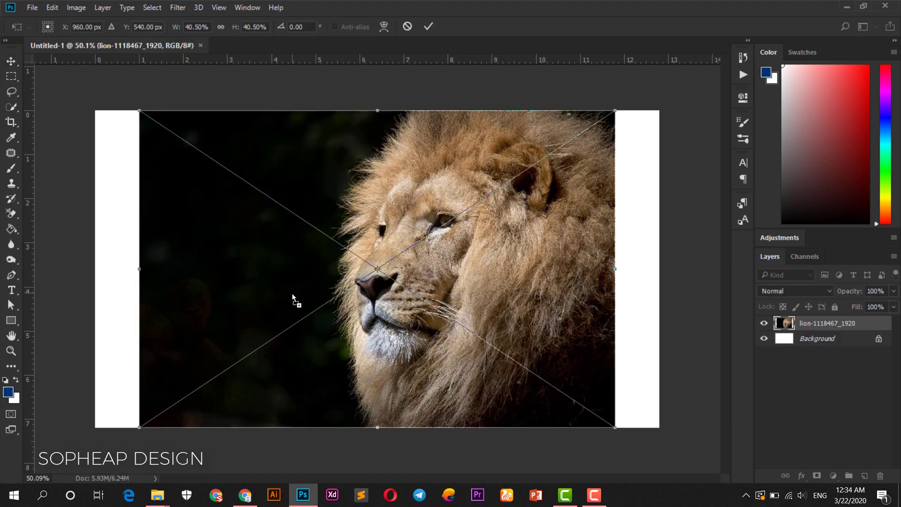
pyautogui.scroll(-1, 295, 298)
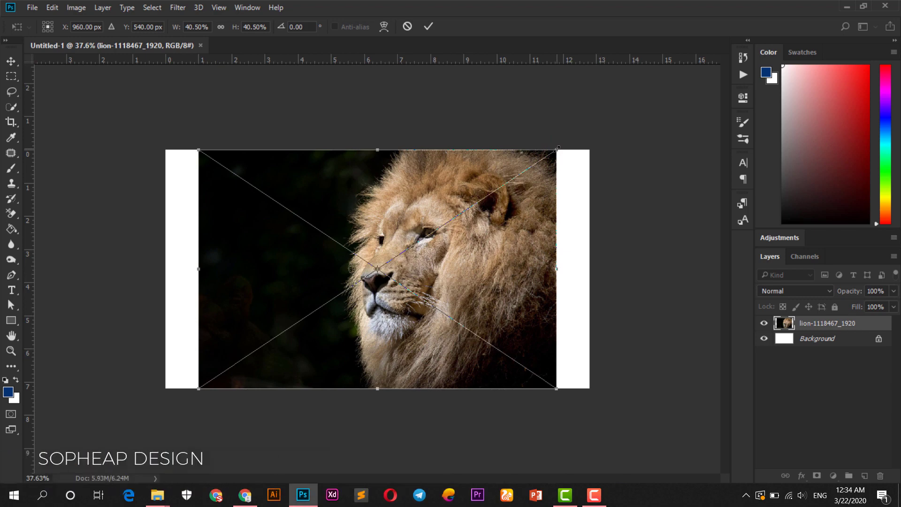
pyautogui.moveTo(556, 148); pyautogui.dragTo(593, 127)
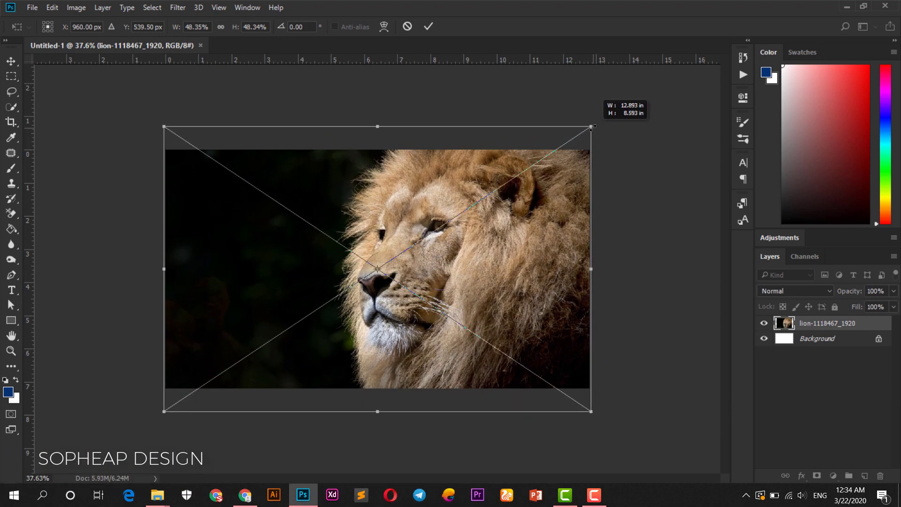
pyautogui.press('Return')
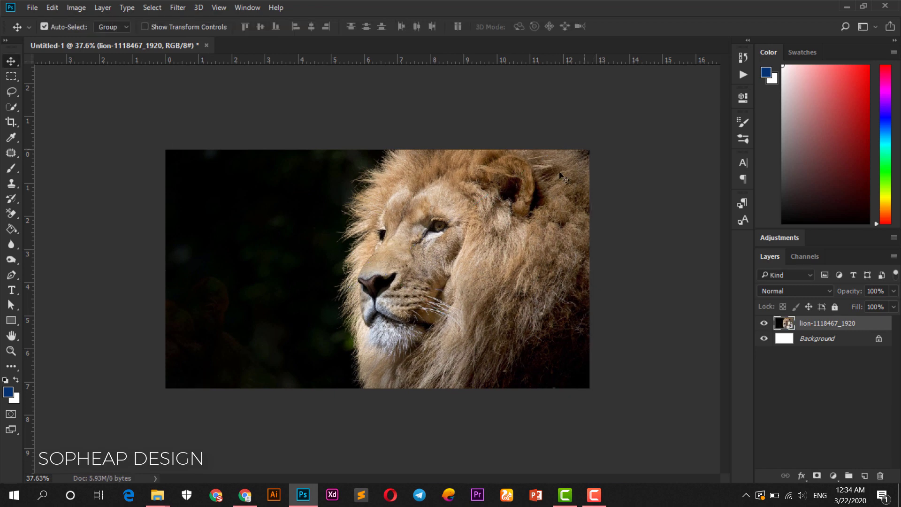
pyautogui.hotkey('ctrl', '+')
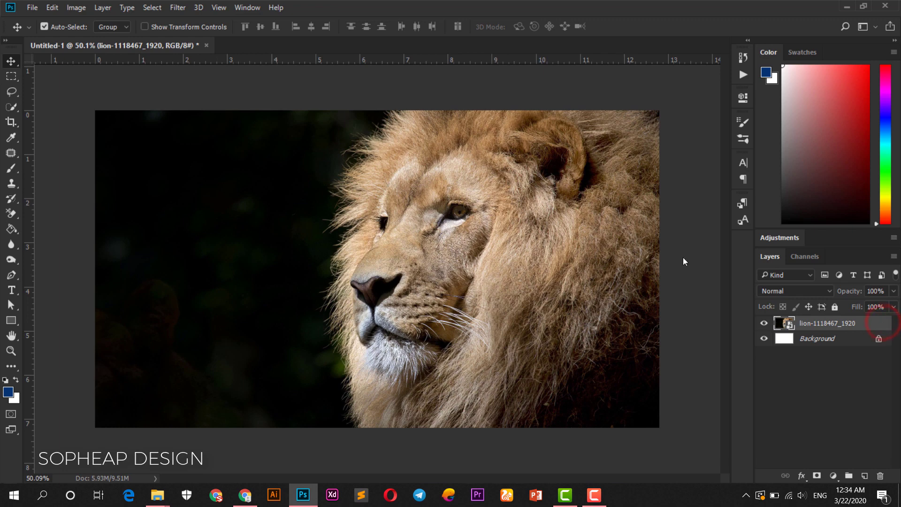
# Apply a default Black & White adjustment to make the lion grayscale.
pyautogui.click(85, 9)
pyautogui.click(97, 38)
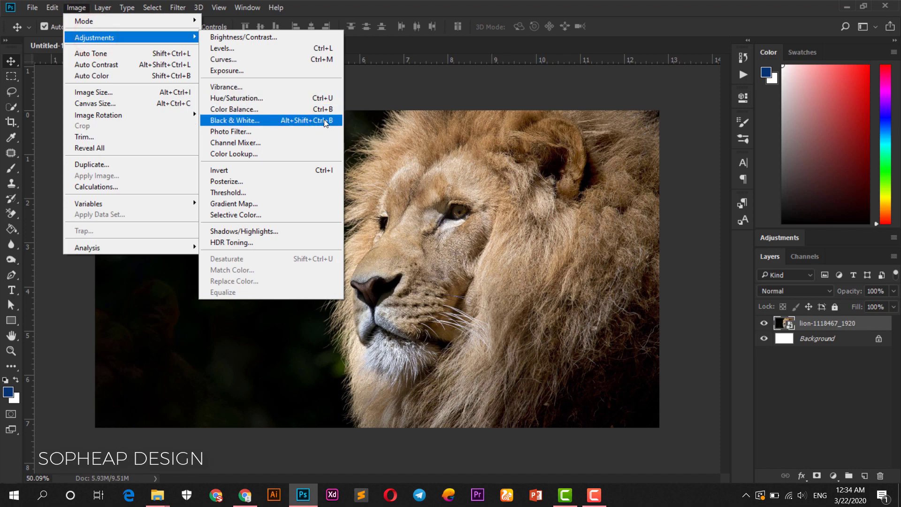
pyautogui.click(234, 121)
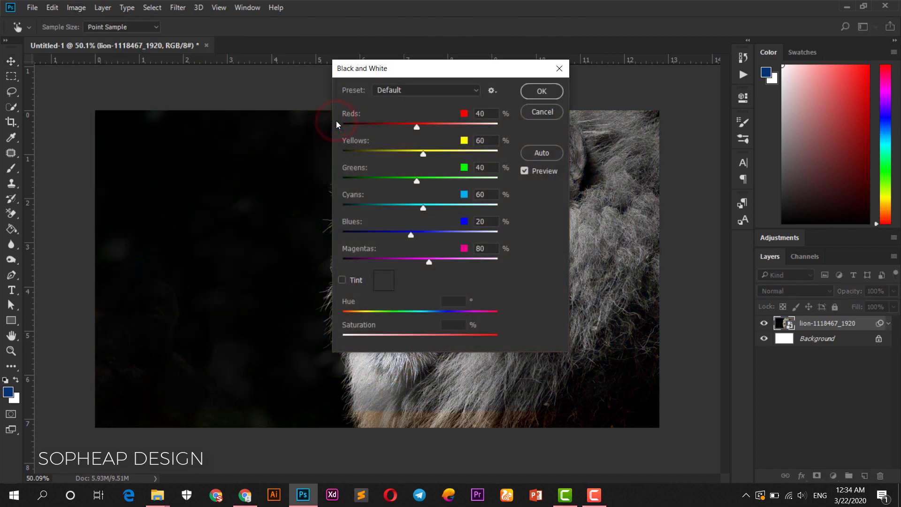
pyautogui.moveTo(509, 70); pyautogui.dragTo(279, 87)
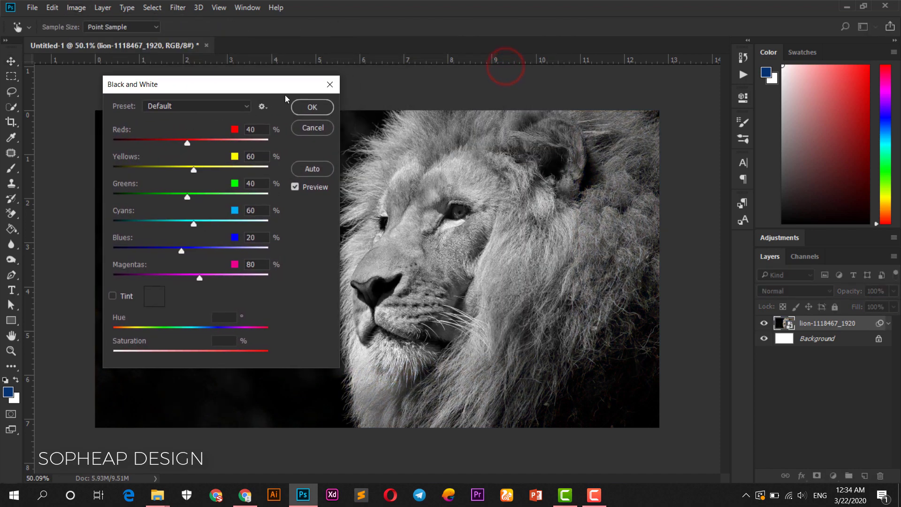
pyautogui.click(306, 107)
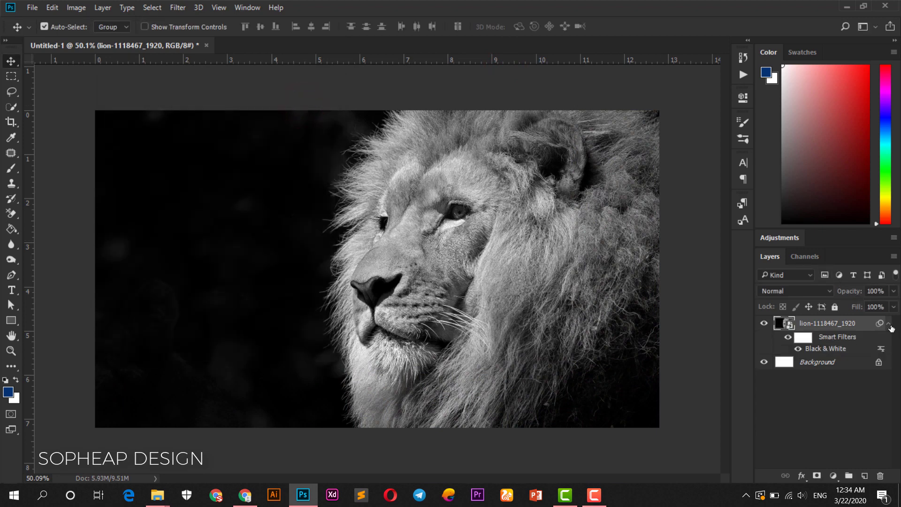
pyautogui.click(890, 325)
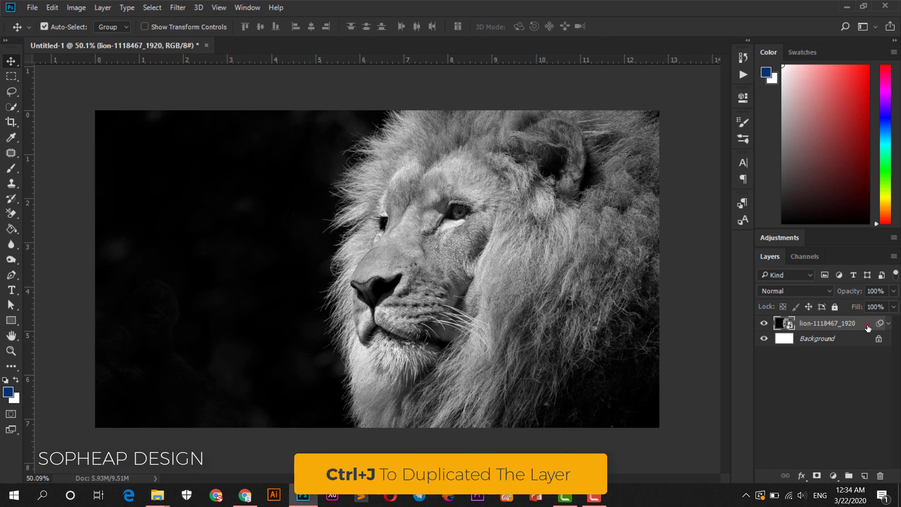
# Duplicate the lion layer as 'lion-1118467_1920 copy', keeping the default name.
pyautogui.moveTo(869, 328); pyautogui.dragTo(865, 476)
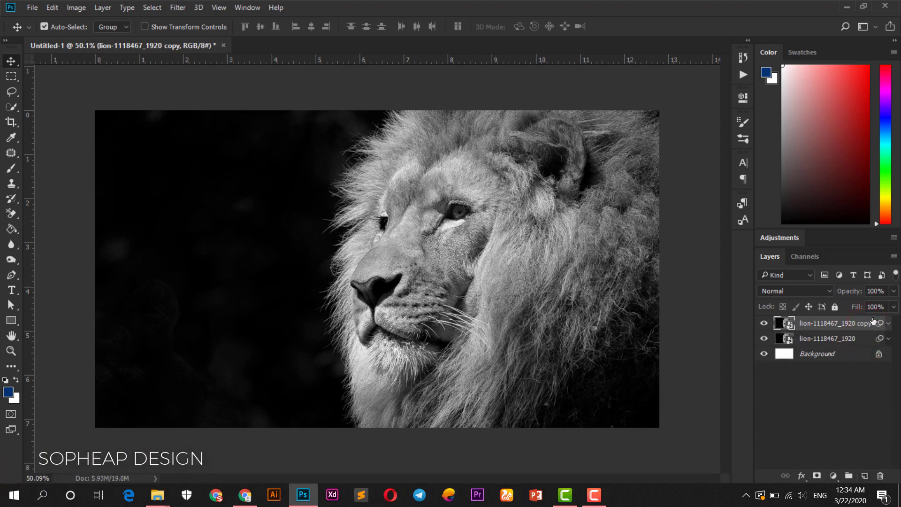
pyautogui.doubleClick(873, 322)
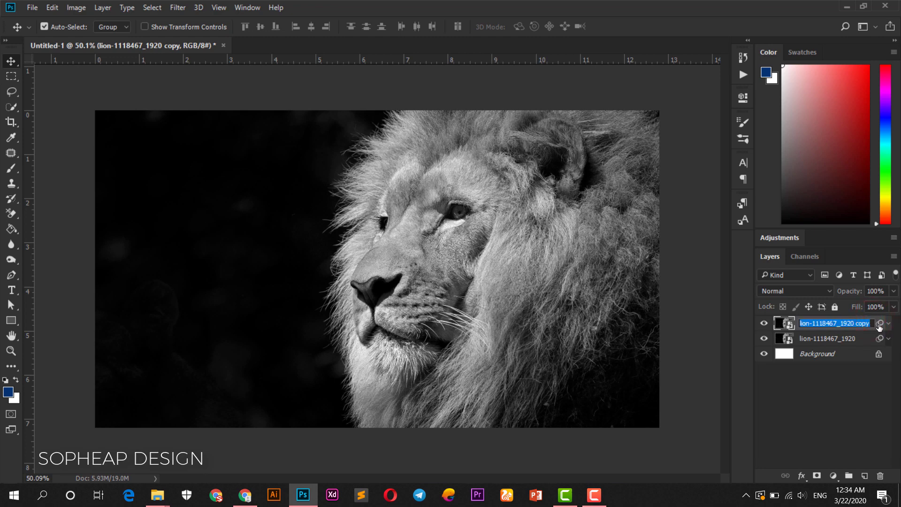
pyautogui.click(879, 326)
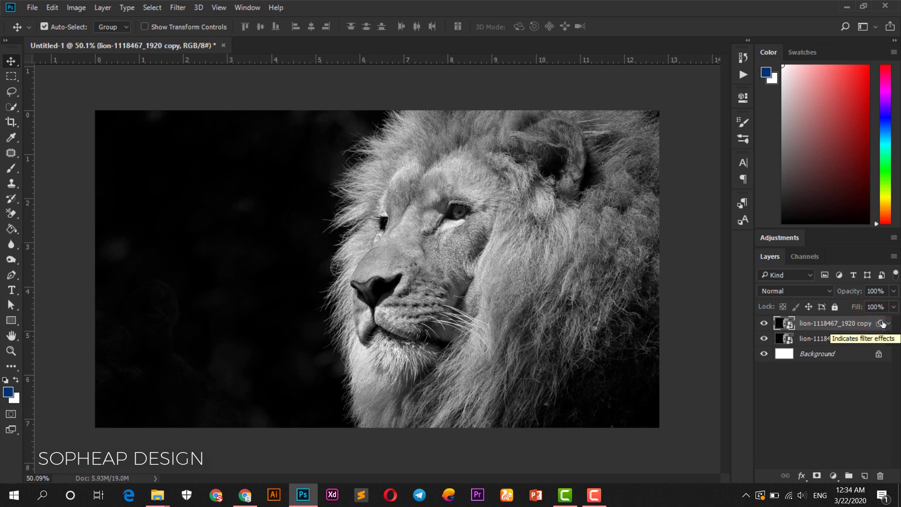
pyautogui.doubleClick(803, 322)
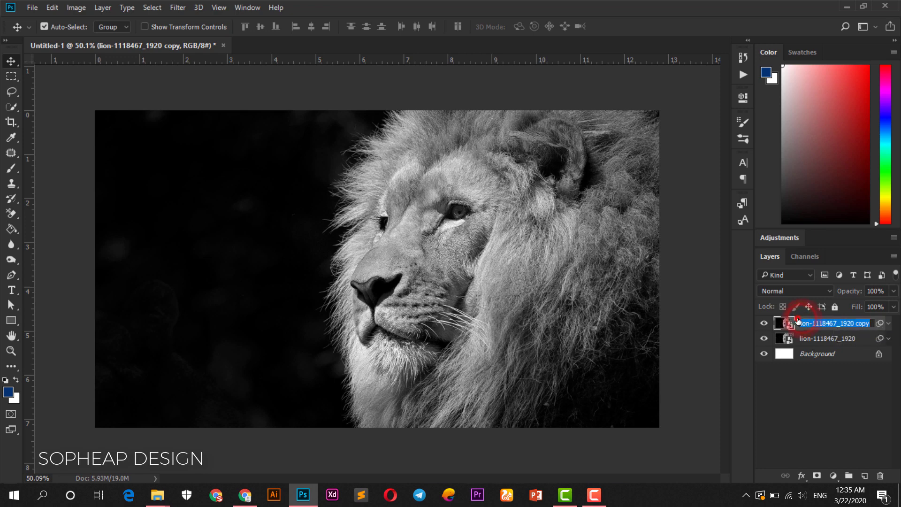
pyautogui.click(798, 321)
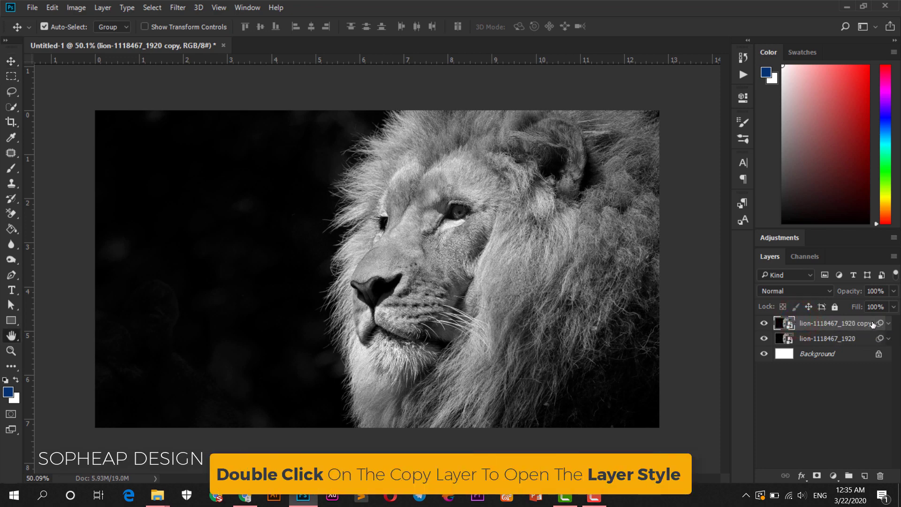
# Set the copy layer's Blending Options to keep only the B channel, with R and G off.
pyautogui.doubleClick(879, 325)
pyautogui.moveTo(589, 84); pyautogui.dragTo(690, 68)
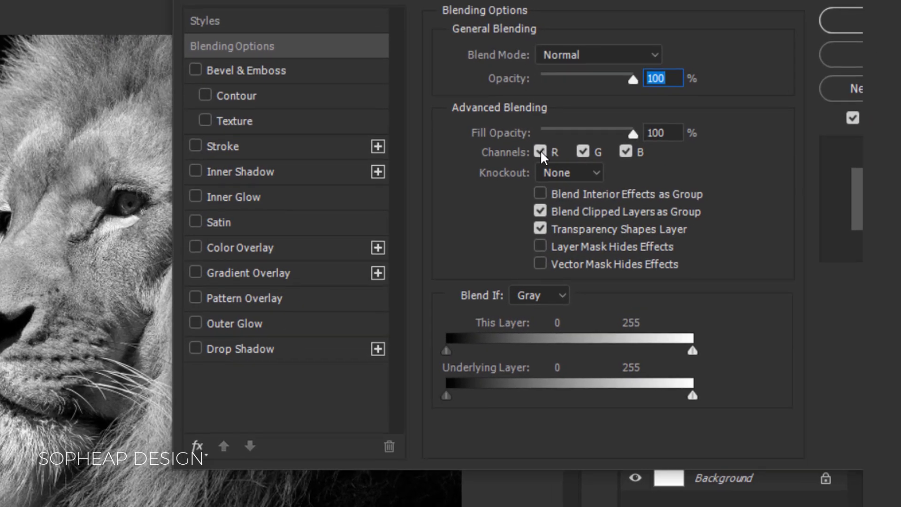
pyautogui.click(541, 152)
pyautogui.click(583, 151)
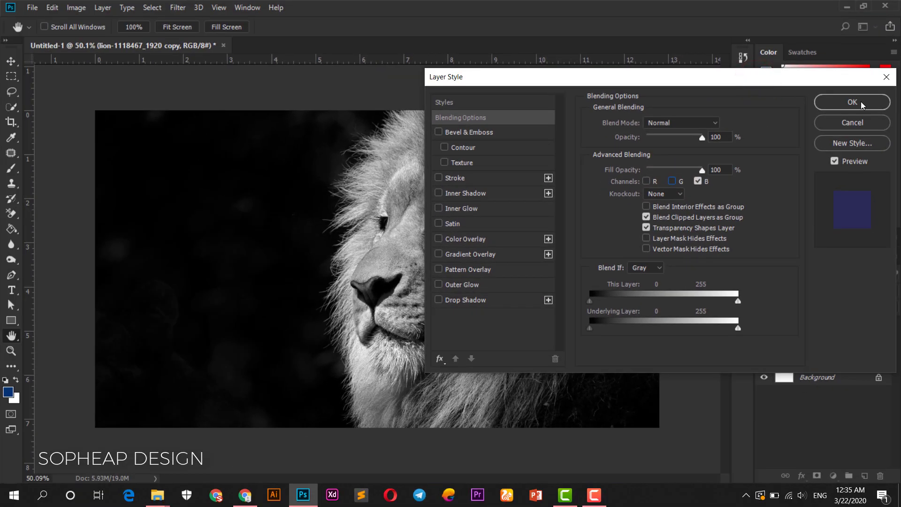
pyautogui.click(862, 101)
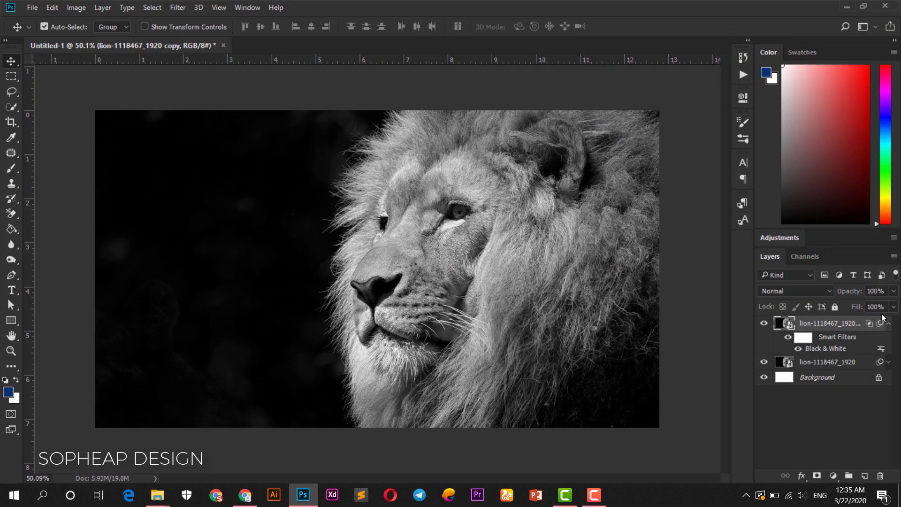
# Launch Liquify on the copy layer, dismissing the GPU notice.
pyautogui.click(178, 8)
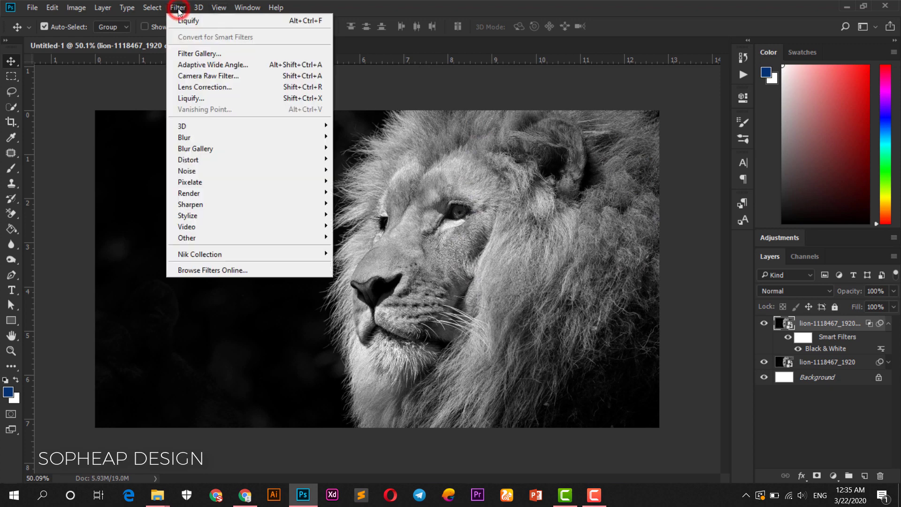
pyautogui.click(276, 100)
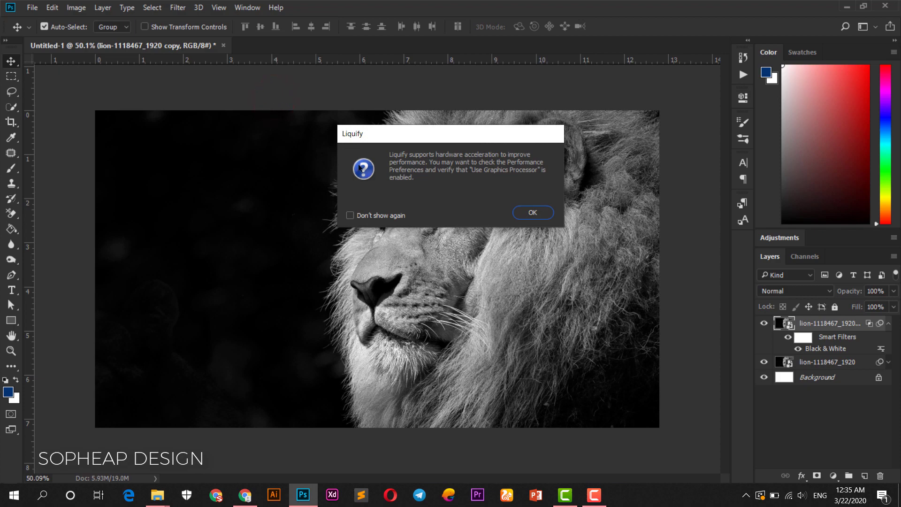
pyautogui.click(527, 210)
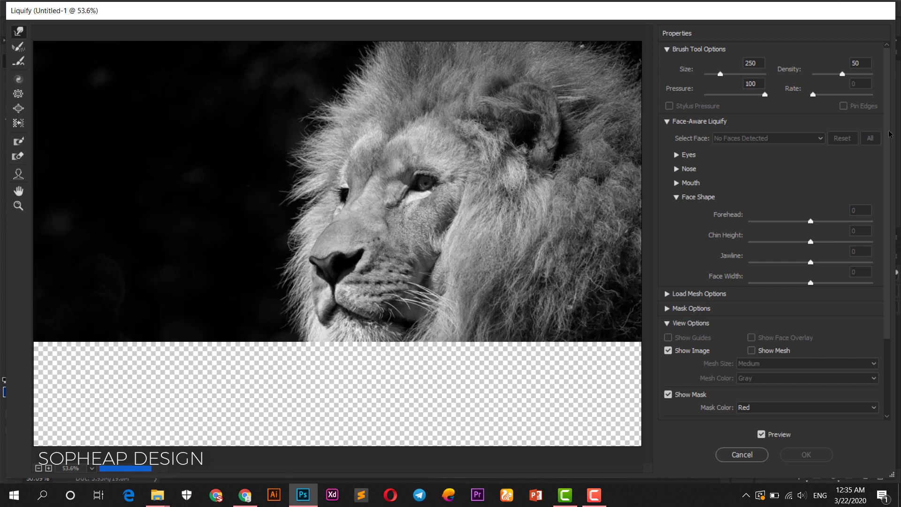
pyautogui.scroll(-5, 889, 133)
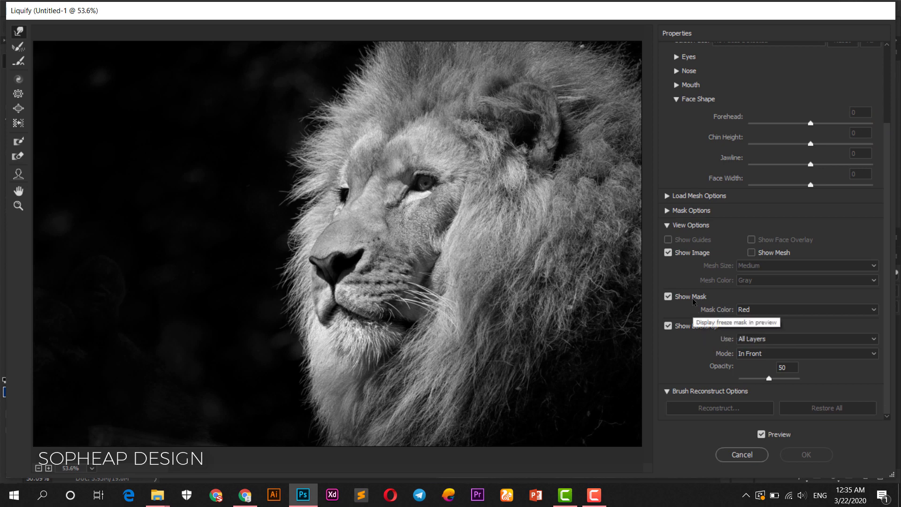
# Paint a freeze mask over the lion's face from forehead down to the muzzle.
pyautogui.click(19, 143)
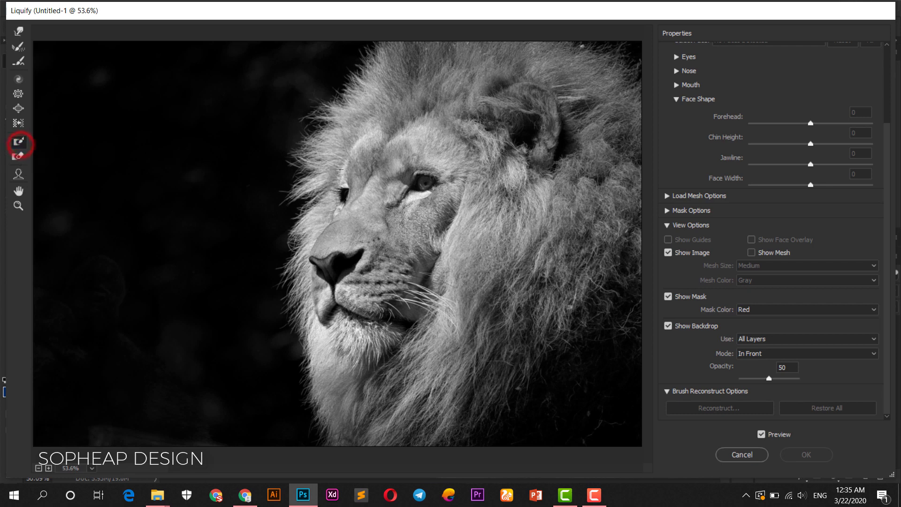
pyautogui.moveTo(432, 139)
pyautogui.mouseDown()
pyautogui.moveTo(450, 149)
pyautogui.moveTo(338, 327)
pyautogui.moveTo(324, 271)
pyautogui.moveTo(355, 141)
pyautogui.moveTo(431, 139)
pyautogui.moveTo(422, 197)
pyautogui.moveTo(385, 197)
pyautogui.moveTo(370, 184)
pyautogui.mouseUp()
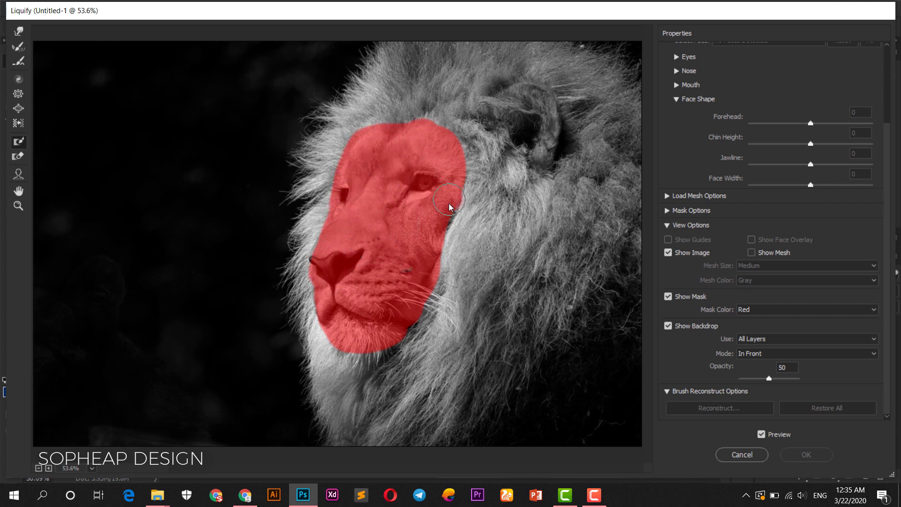
pyautogui.moveTo(450, 207); pyautogui.dragTo(432, 258)
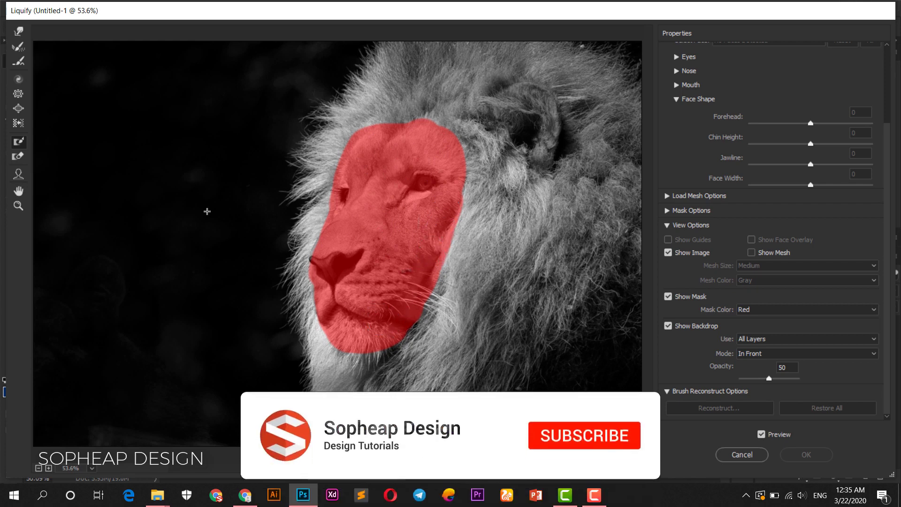
pyautogui.click(20, 32)
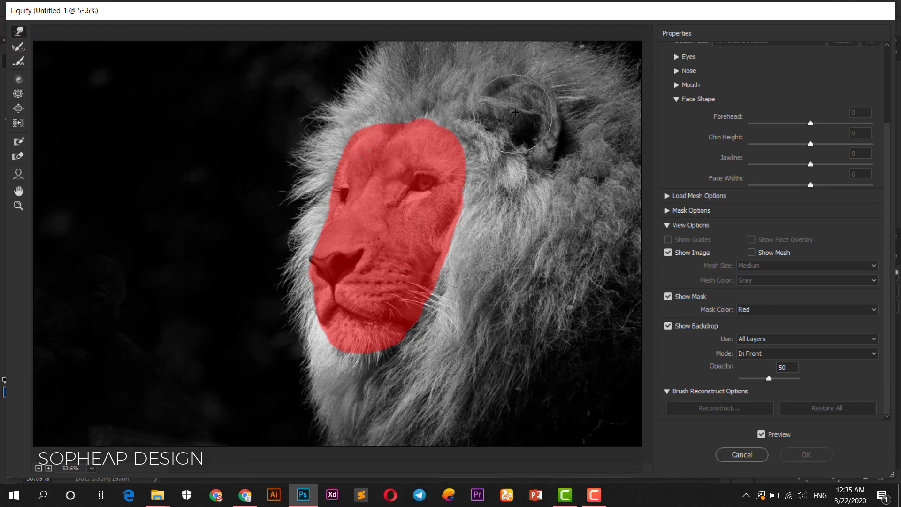
# With a size 557 Forward Warp brush, push the mane above the forehead, left side and chin.
pyautogui.moveTo(887, 134); pyautogui.dragTo(886, 55)
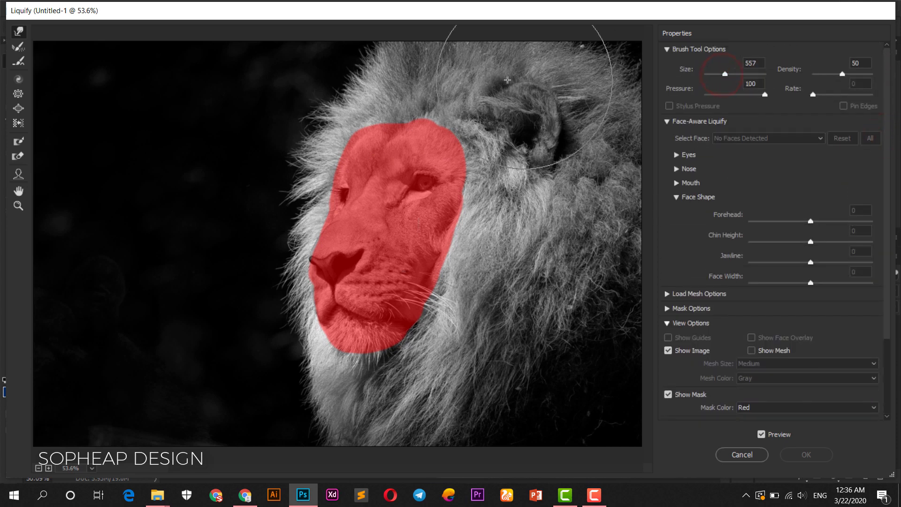
pyautogui.moveTo(379, 81); pyautogui.dragTo(355, 80)
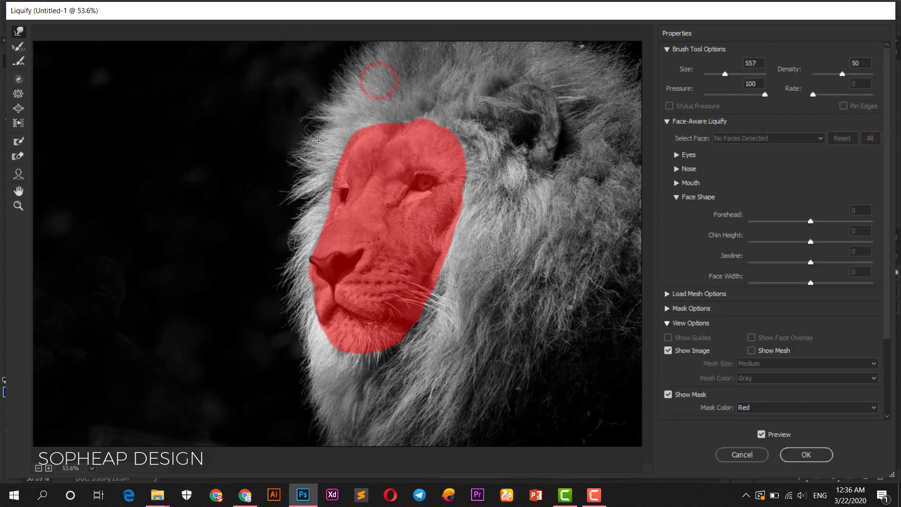
pyautogui.moveTo(316, 141); pyautogui.dragTo(307, 160)
pyautogui.moveTo(310, 231)
pyautogui.mouseDown()
pyautogui.moveTo(272, 322)
pyautogui.moveTo(300, 331)
pyautogui.mouseUp()
pyautogui.moveTo(334, 387); pyautogui.dragTo(319, 401)
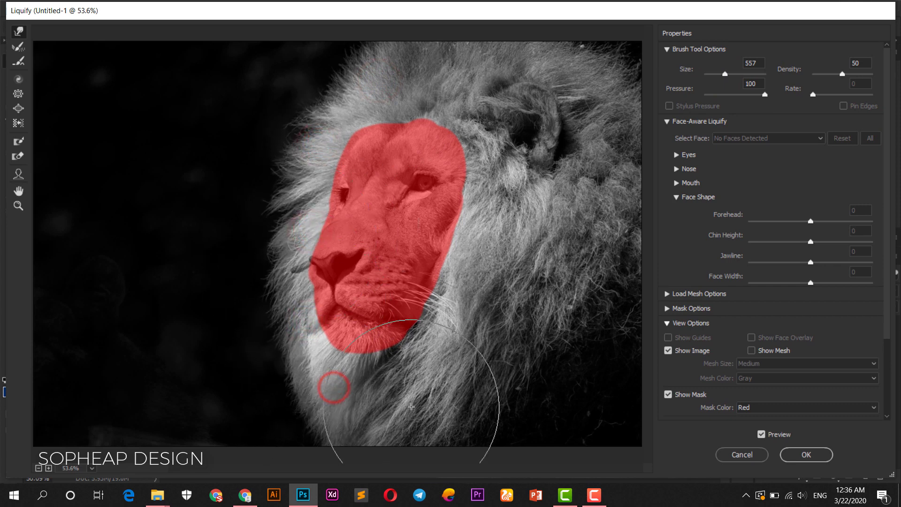
pyautogui.moveTo(423, 413); pyautogui.dragTo(436, 410)
pyautogui.moveTo(500, 388); pyautogui.dragTo(513, 397)
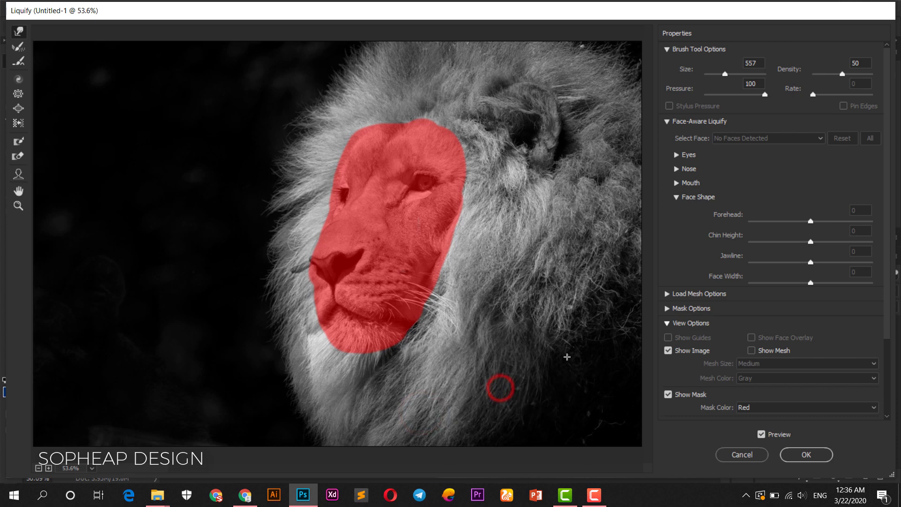
# Warp the mane on the right side, around the ear and top of the head, then apply Liquify.
pyautogui.moveTo(578, 337); pyautogui.dragTo(599, 365)
pyautogui.moveTo(614, 213); pyautogui.dragTo(626, 180)
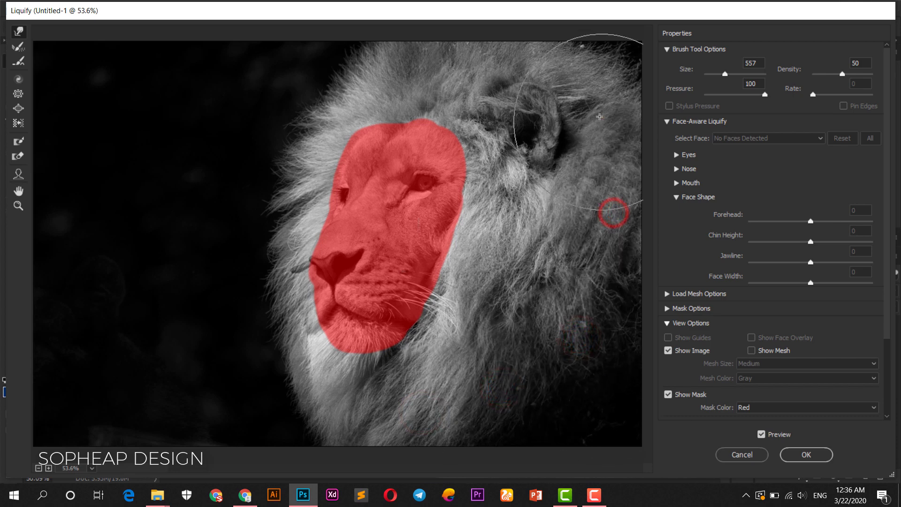
pyautogui.moveTo(597, 115)
pyautogui.mouseDown()
pyautogui.moveTo(578, 94)
pyautogui.moveTo(551, 111)
pyautogui.mouseUp()
pyautogui.moveTo(535, 165); pyautogui.dragTo(547, 167)
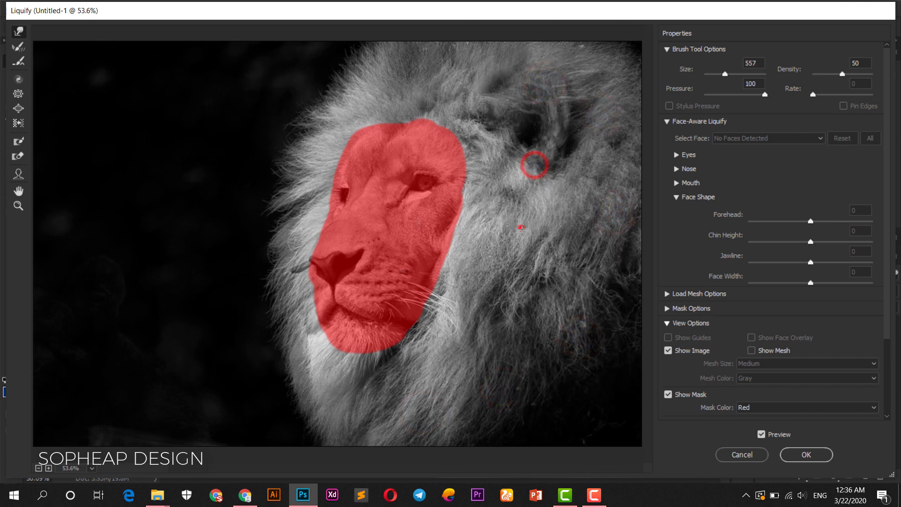
pyautogui.moveTo(520, 228); pyautogui.dragTo(512, 242)
pyautogui.moveTo(495, 272); pyautogui.dragTo(488, 285)
pyautogui.moveTo(472, 104); pyautogui.dragTo(471, 90)
pyautogui.moveTo(359, 89); pyautogui.dragTo(357, 101)
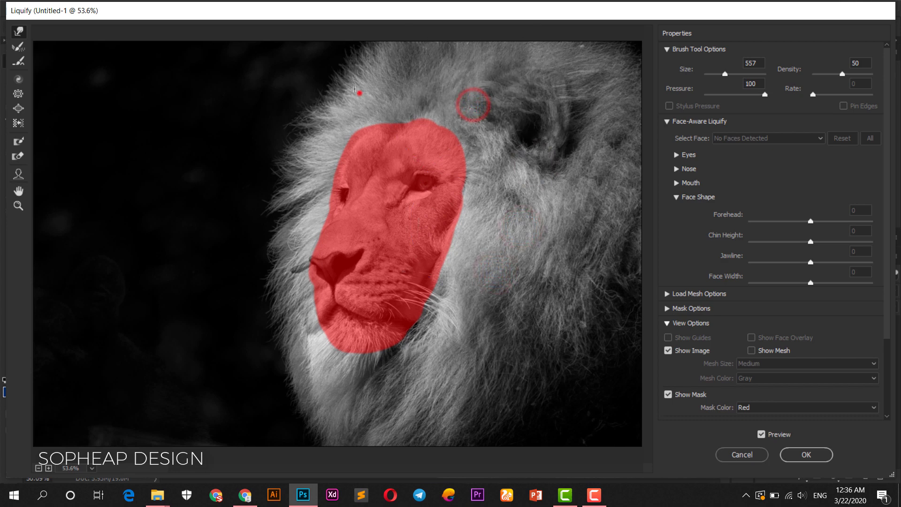
pyautogui.moveTo(292, 327); pyautogui.dragTo(307, 423)
pyautogui.moveTo(478, 403); pyautogui.dragTo(536, 398)
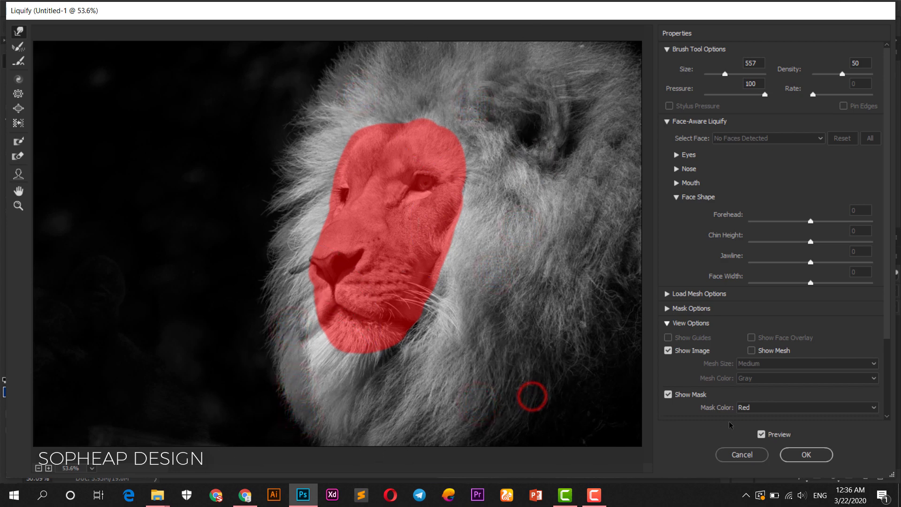
pyautogui.click(812, 455)
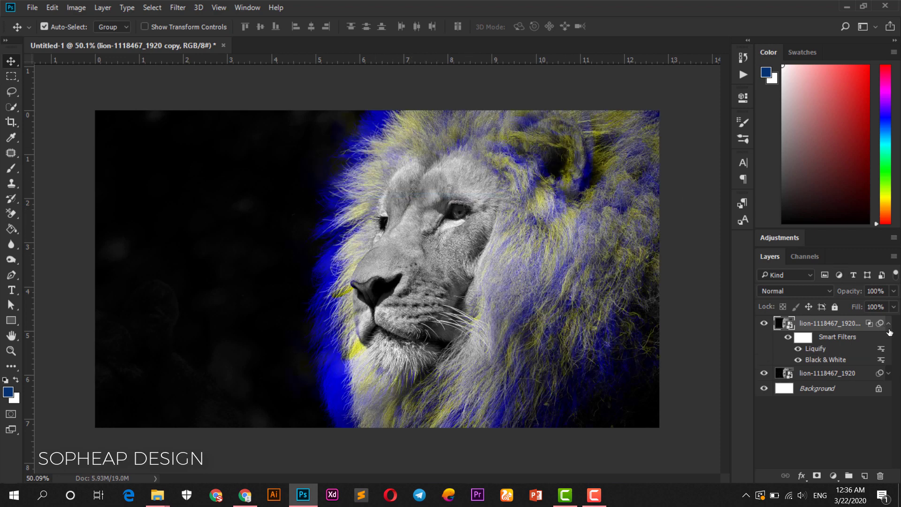
# Collapse the Liquify and Black & White smart filters under the copy layer.
pyautogui.click(888, 324)
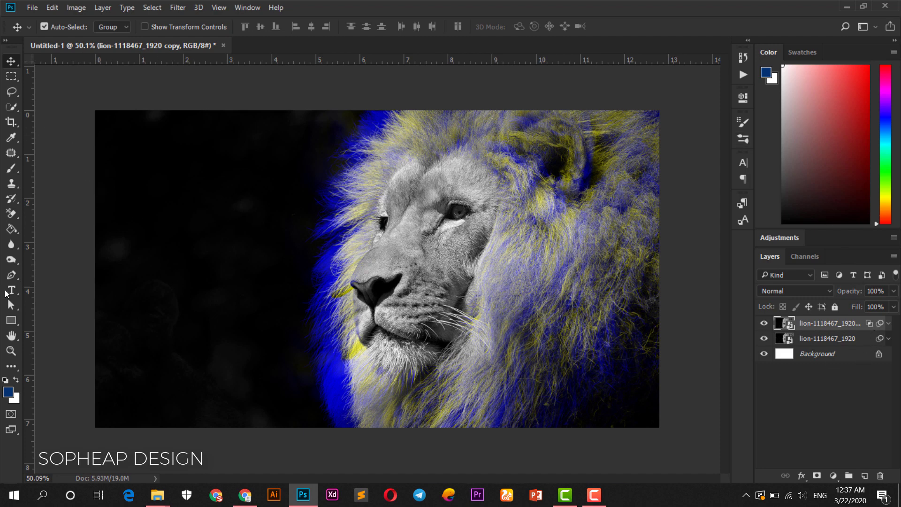
# Draw an unfilled rectangle over the whole lion image with a 50 px white stroke.
pyautogui.click(8, 321)
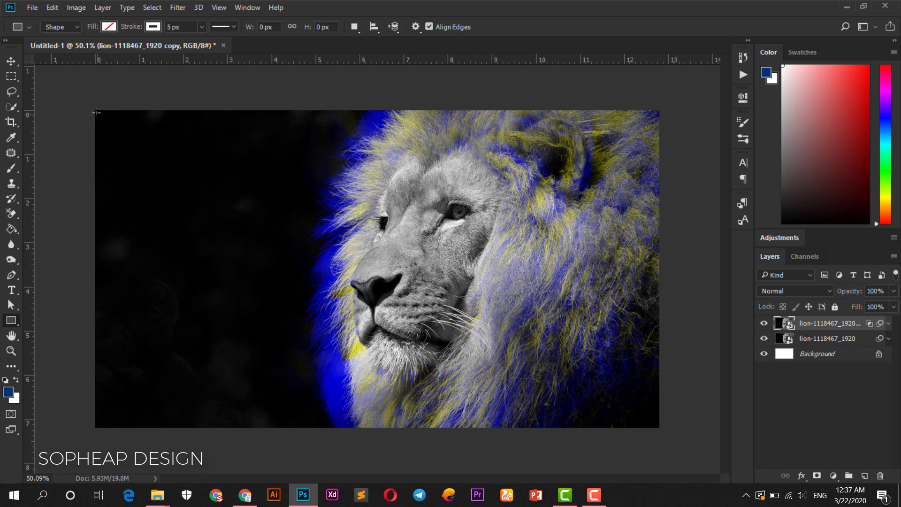
pyautogui.moveTo(94, 110); pyautogui.dragTo(251, 186)
pyautogui.moveTo(630, 402); pyautogui.dragTo(660, 428)
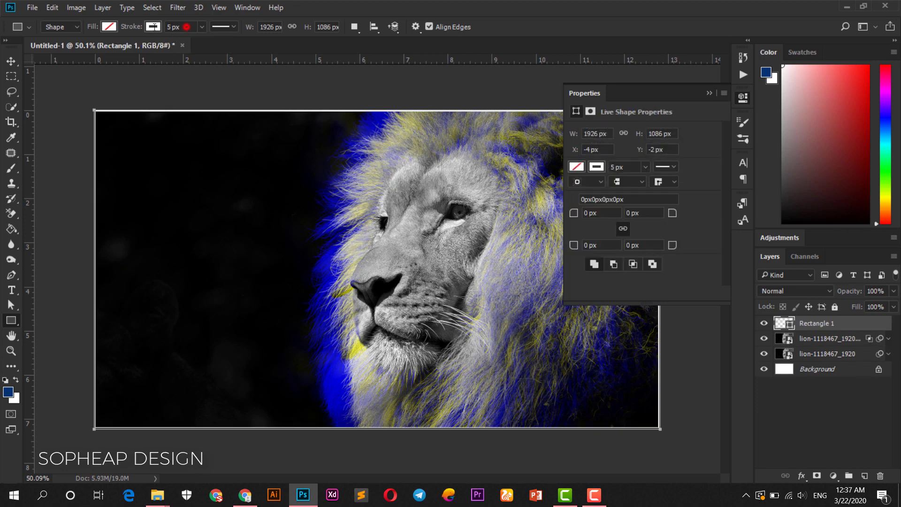
pyautogui.write('0')
pyautogui.press('Tab')
pyautogui.click(743, 99)
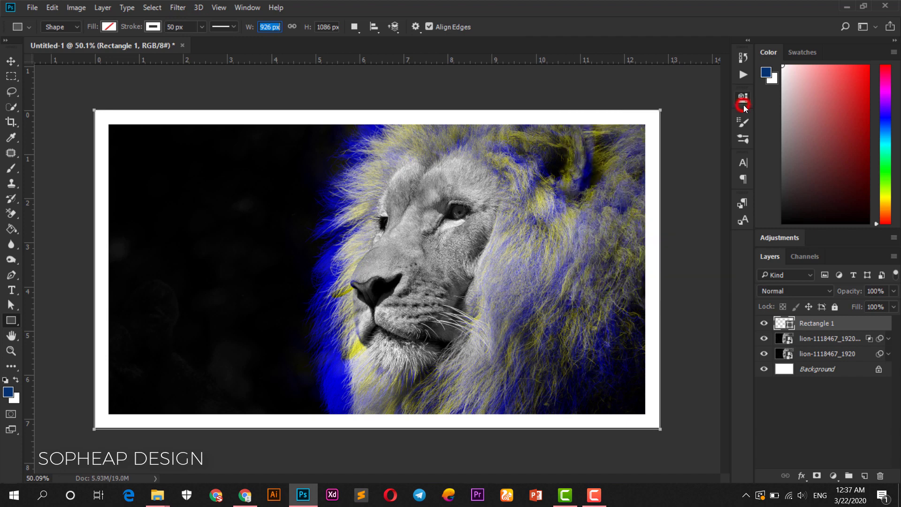
pyautogui.click(8, 60)
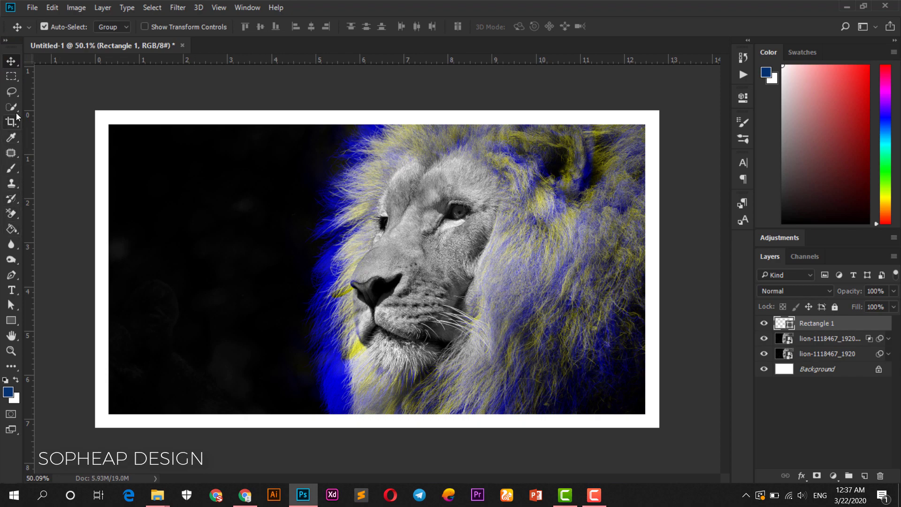
# Draw a tall rectangle in the dark left area with a 5 px white stroke.
pyautogui.click(16, 316)
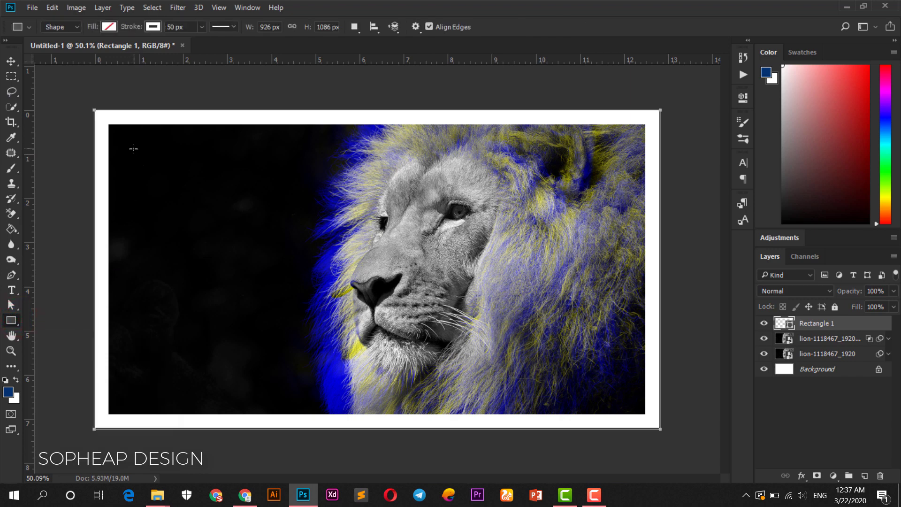
pyautogui.moveTo(133, 149); pyautogui.dragTo(270, 385)
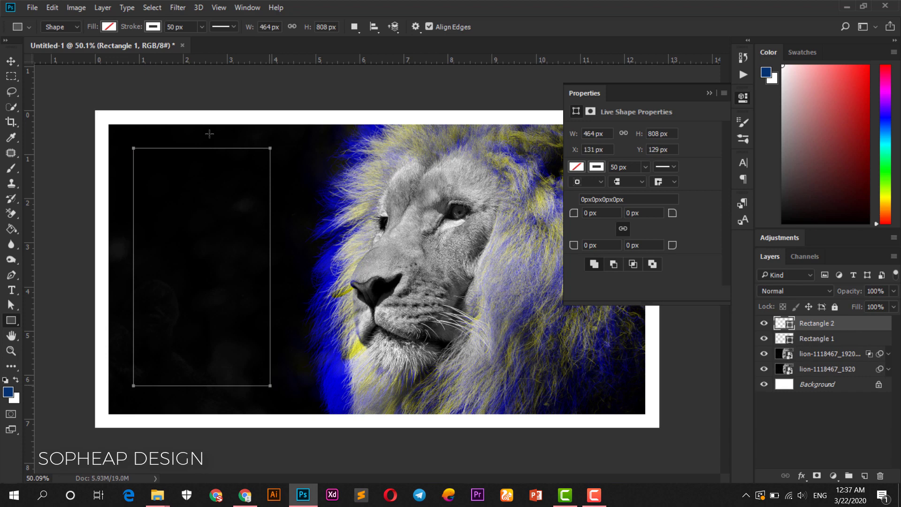
pyautogui.click(186, 28)
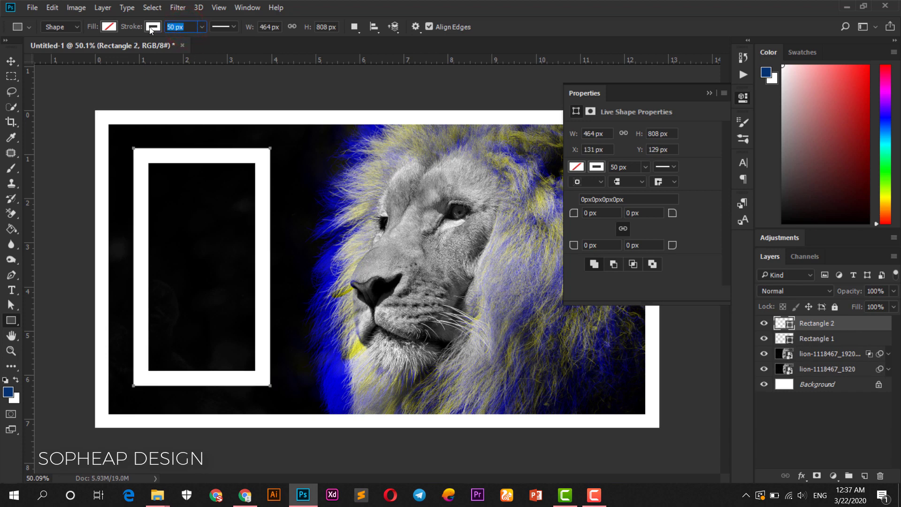
pyautogui.write('10')
pyautogui.press('Tab')
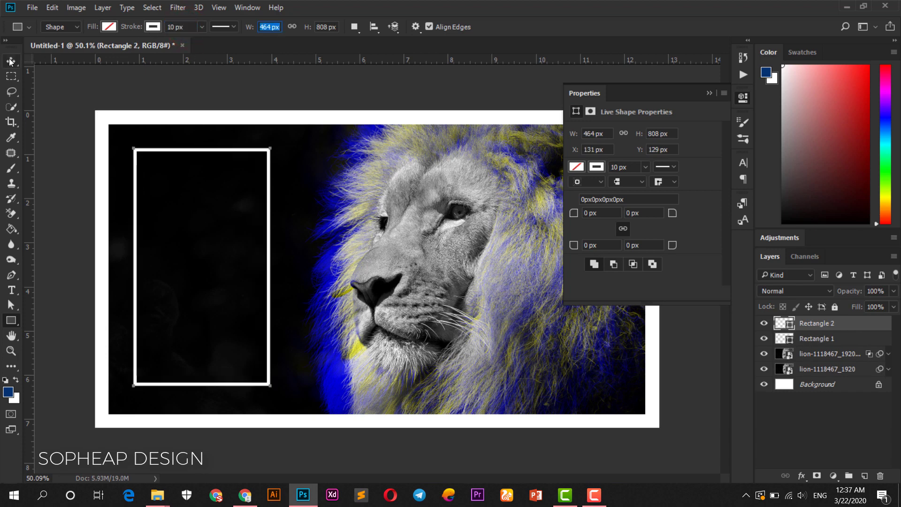
pyautogui.click(10, 62)
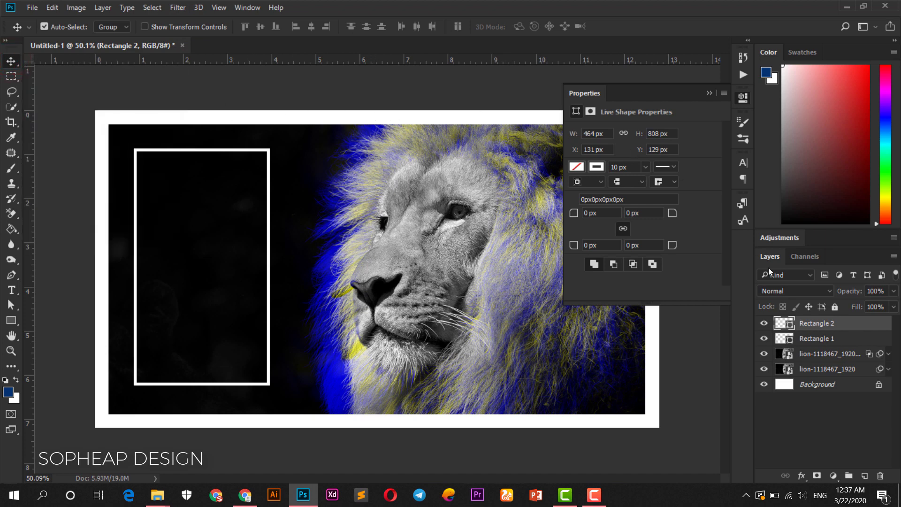
pyautogui.click(11, 321)
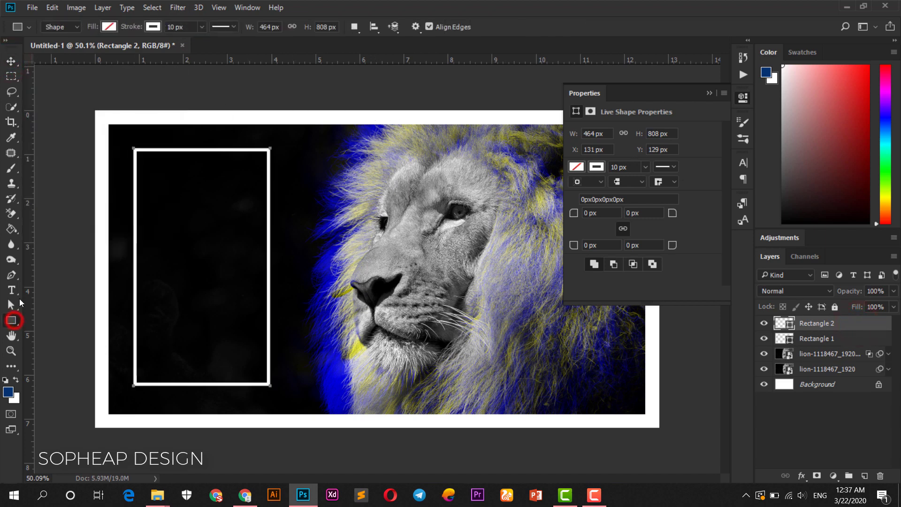
pyautogui.doubleClick(183, 27)
pyautogui.write('5')
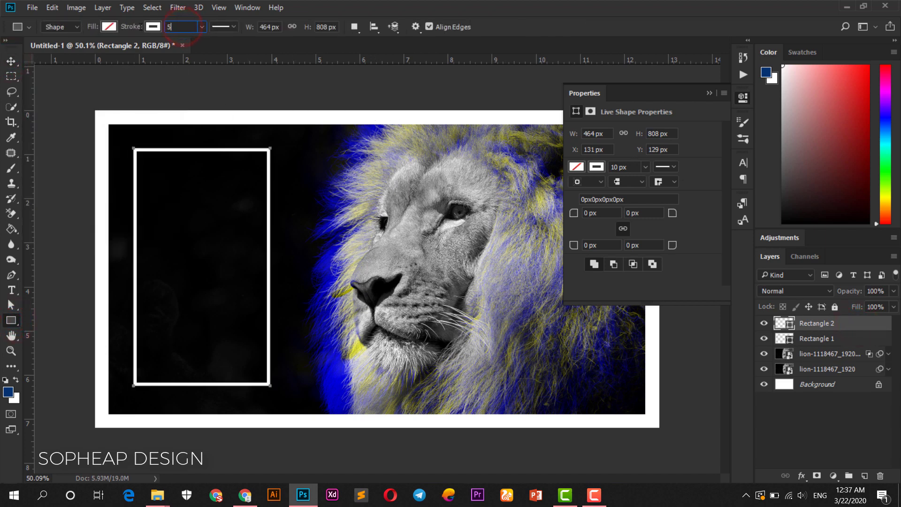
pyautogui.press('Return')
pyautogui.click(10, 62)
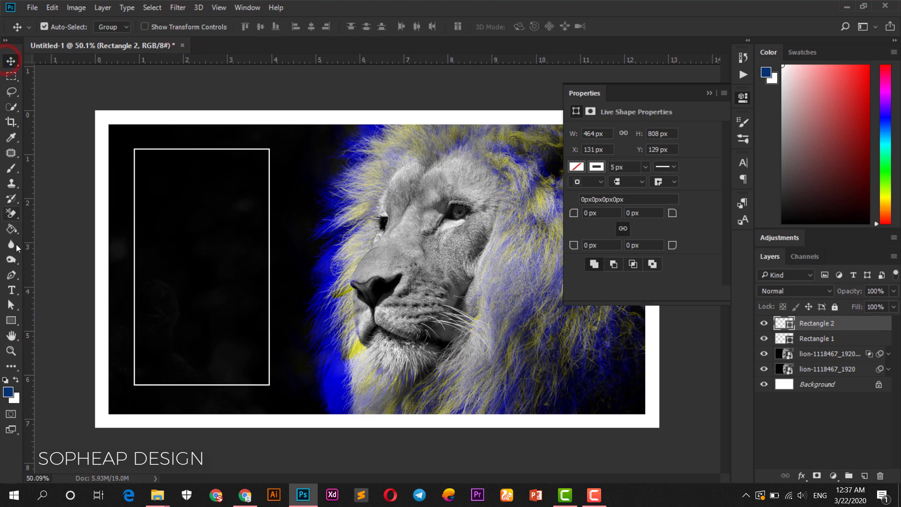
# Type 'SPLIT COLOR', move it into the frame's bottom, and enlarge it to about 117%.
pyautogui.click(12, 290)
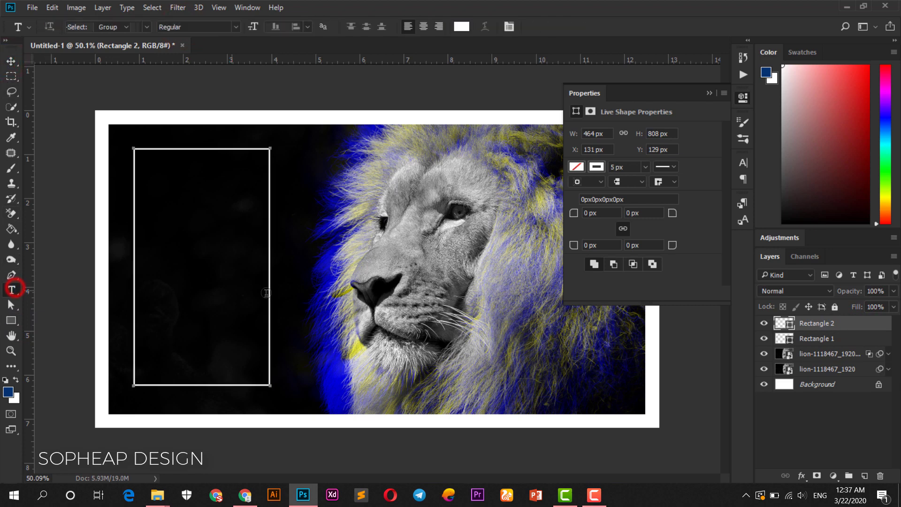
pyautogui.click(293, 299)
pyautogui.write('SPLIT ')
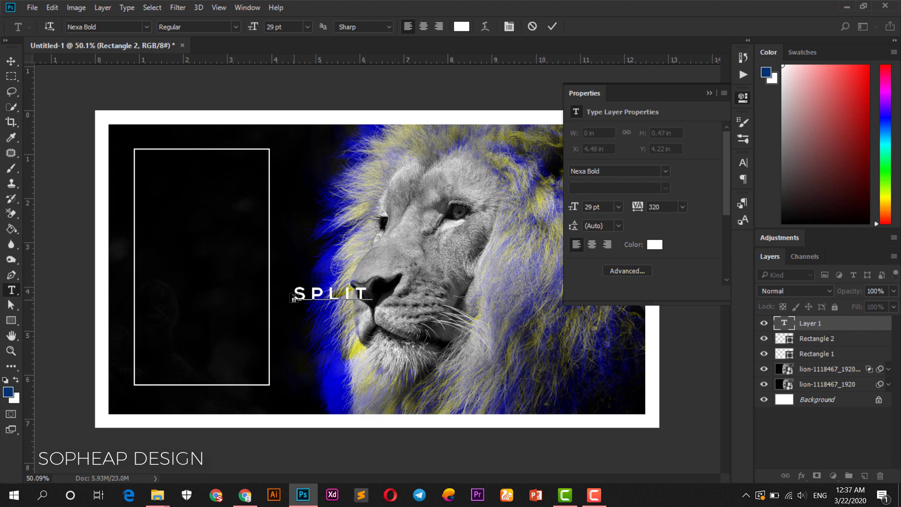
pyautogui.write('C')
pyautogui.write('OLOR')
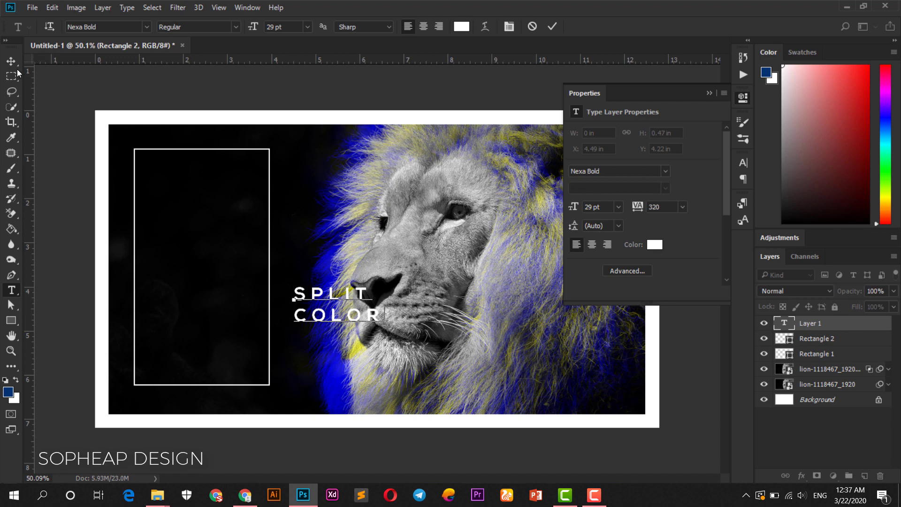
pyautogui.click(11, 61)
pyautogui.moveTo(318, 295)
pyautogui.mouseDown()
pyautogui.moveTo(165, 346)
pyautogui.moveTo(171, 351)
pyautogui.mouseUp()
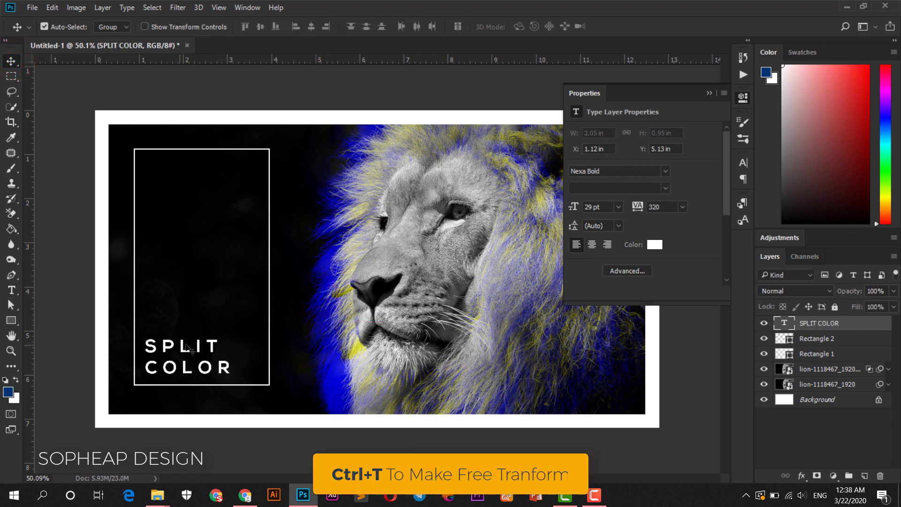
pyautogui.hotkey('ctrl', 't')
pyautogui.moveTo(239, 335); pyautogui.dragTo(264, 323)
pyautogui.press('Return')
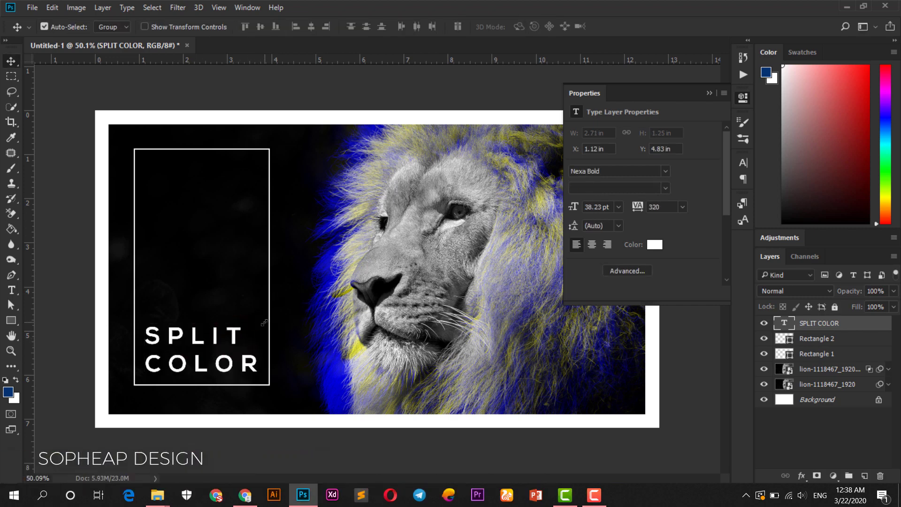
# Type 'PHOTOSHOP' and move it to the top of the thin frame.
pyautogui.click(13, 289)
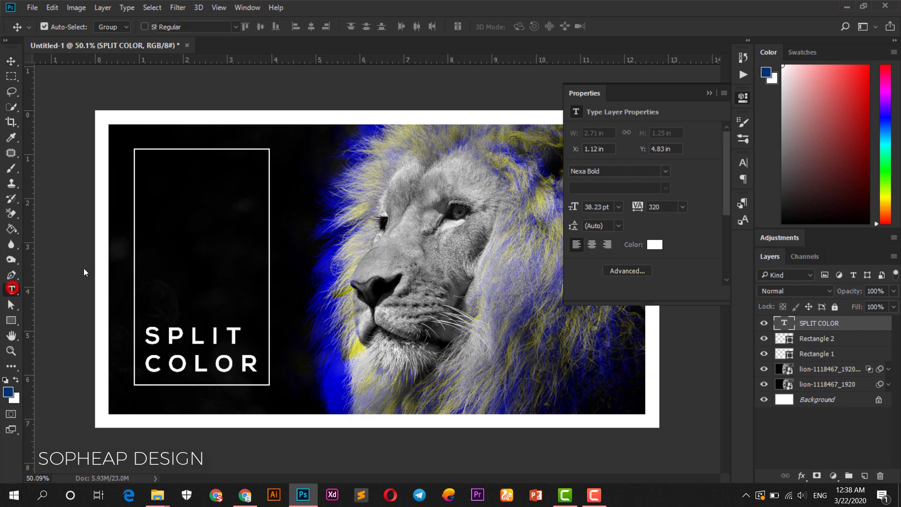
pyautogui.click(305, 162)
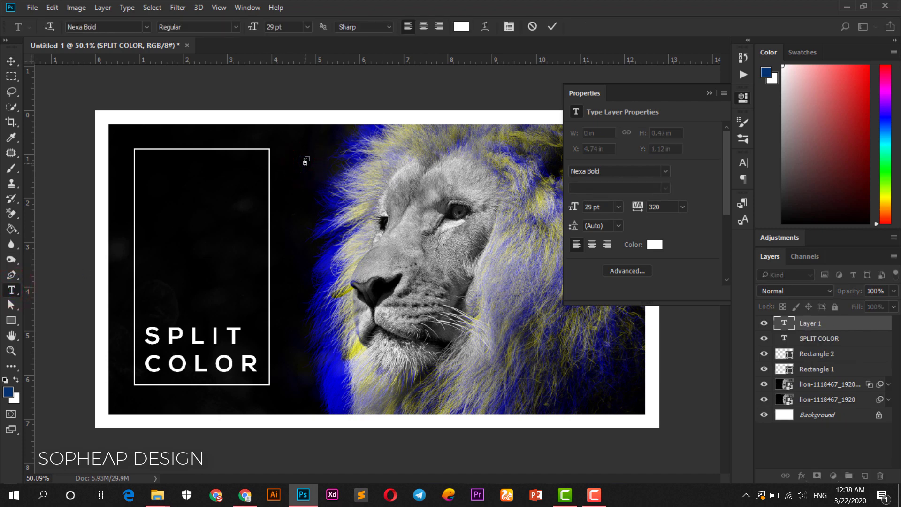
pyautogui.write('PHO')
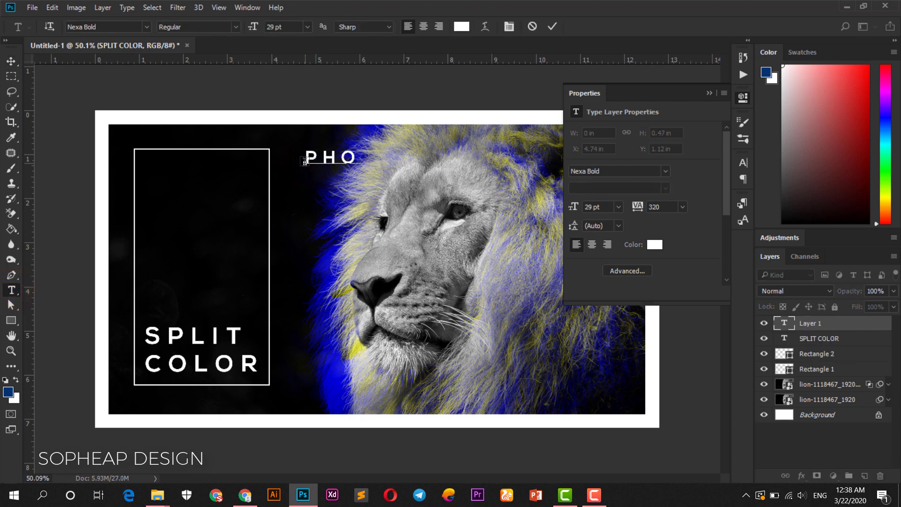
pyautogui.write('TOSHOP')
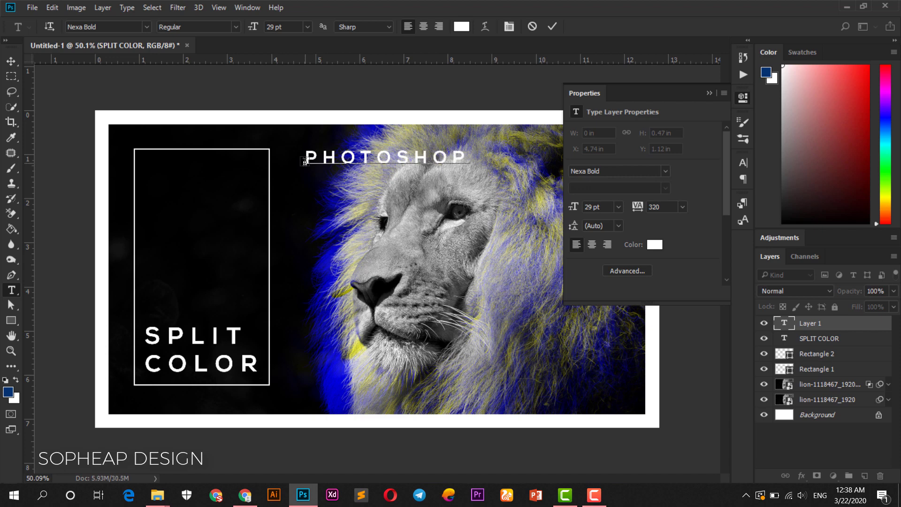
pyautogui.click(12, 61)
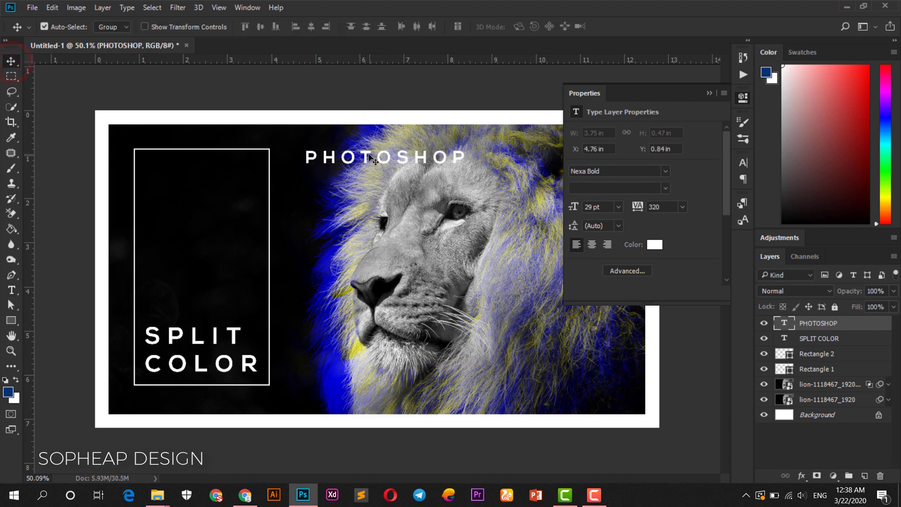
pyautogui.moveTo(357, 157); pyautogui.dragTo(209, 168)
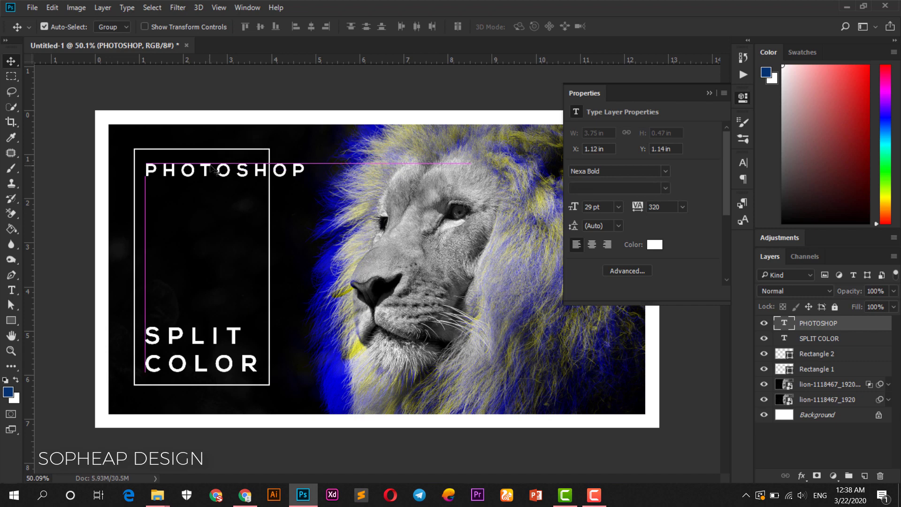
pyautogui.moveTo(209, 168); pyautogui.dragTo(210, 174)
# Shrink PHOTOSHOP to about 72% and nudge it up slightly.
pyautogui.hotkey('ctrl', 't')
pyautogui.moveTo(310, 181); pyautogui.dragTo(263, 171)
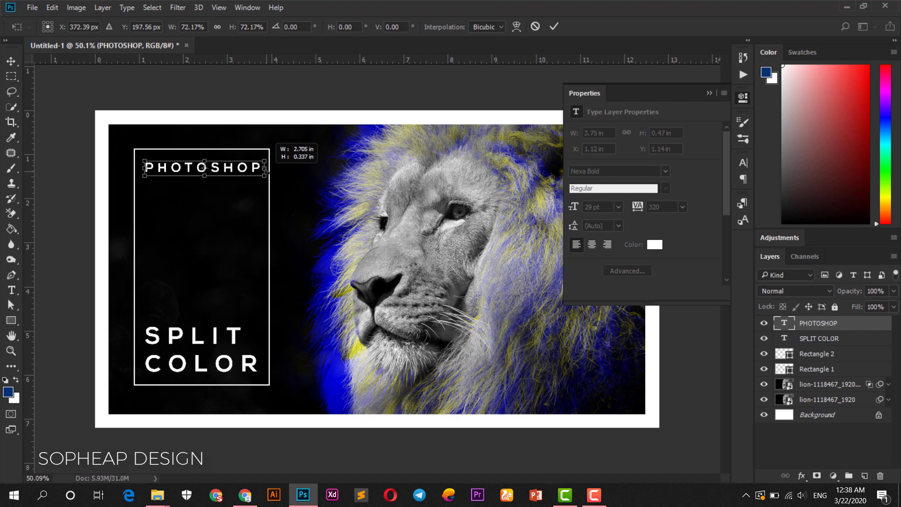
pyautogui.moveTo(263, 171); pyautogui.dragTo(266, 172)
pyautogui.press('Return')
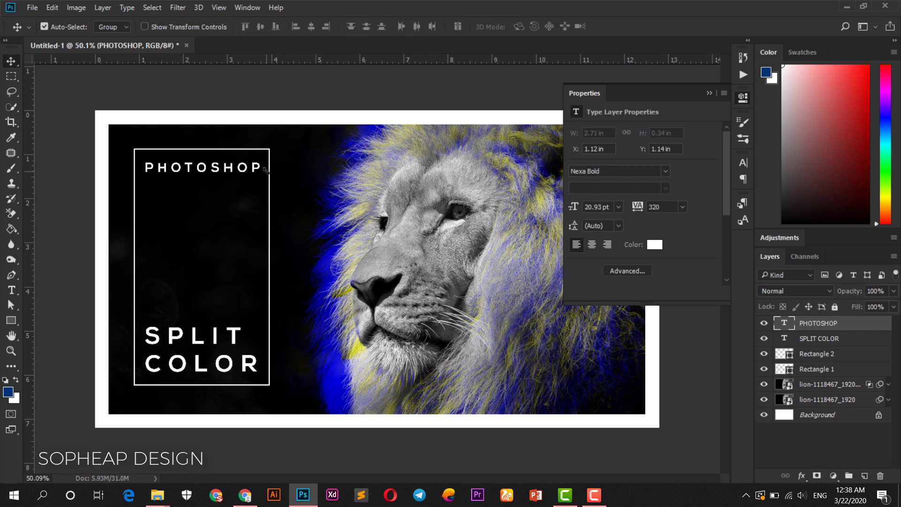
pyautogui.press('Up')
pyautogui.press('Up')
pyautogui.press('Up')
pyautogui.press('Up')
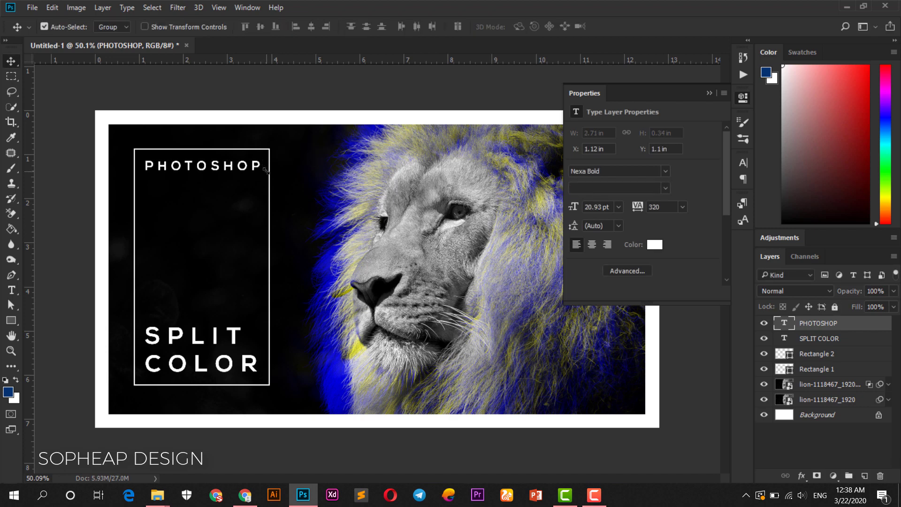
# Draw a rectangle across the frame's left edge with no stroke and dark blue fill.
pyautogui.click(746, 100)
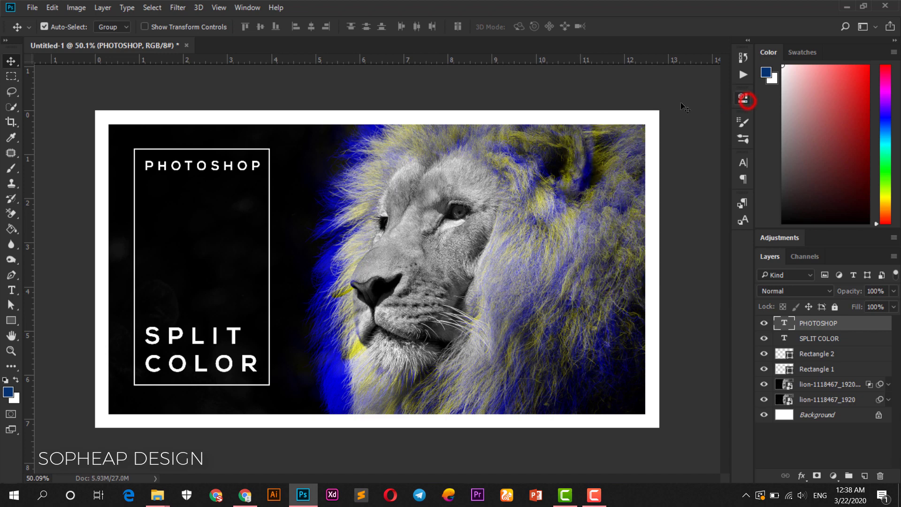
pyautogui.click(16, 321)
pyautogui.moveTo(94, 240); pyautogui.dragTo(221, 282)
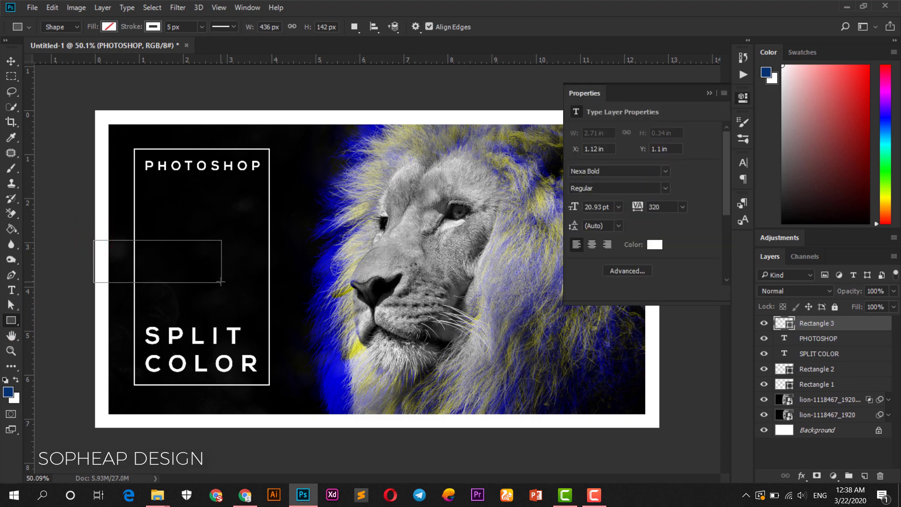
pyautogui.click(154, 27)
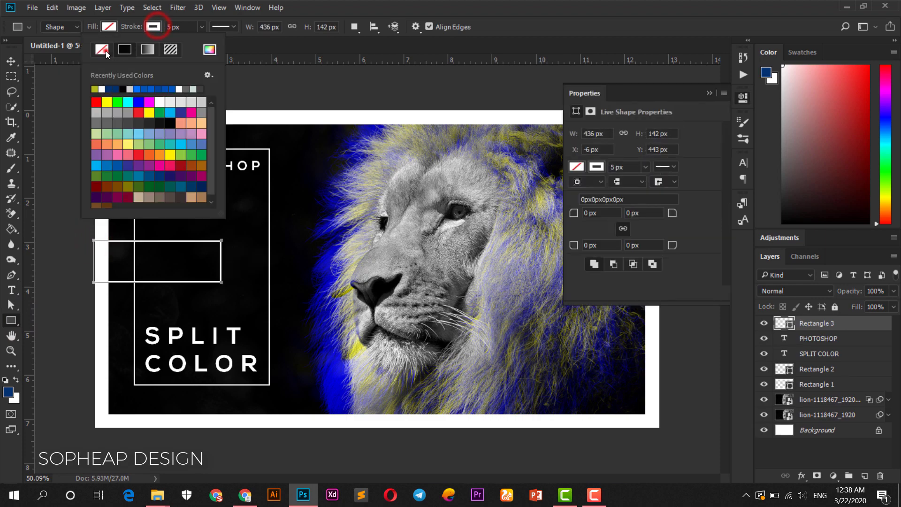
pyautogui.click(123, 38)
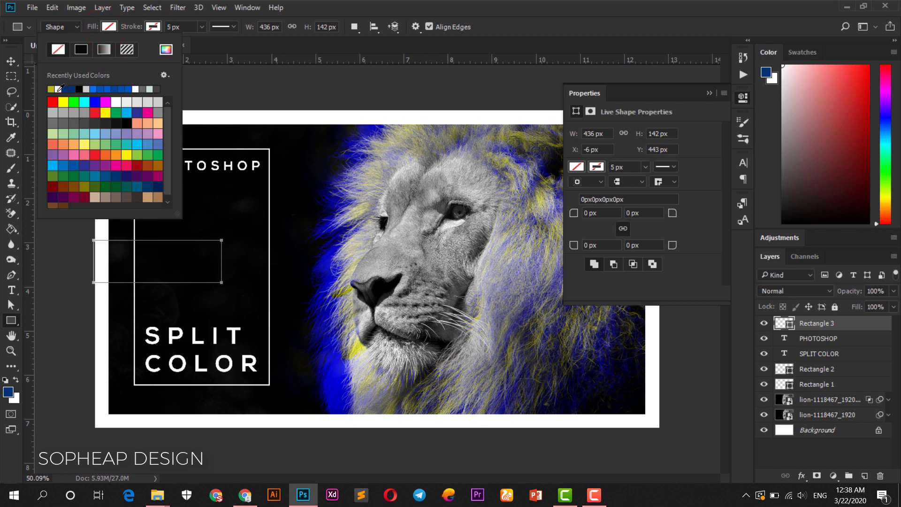
pyautogui.click(72, 88)
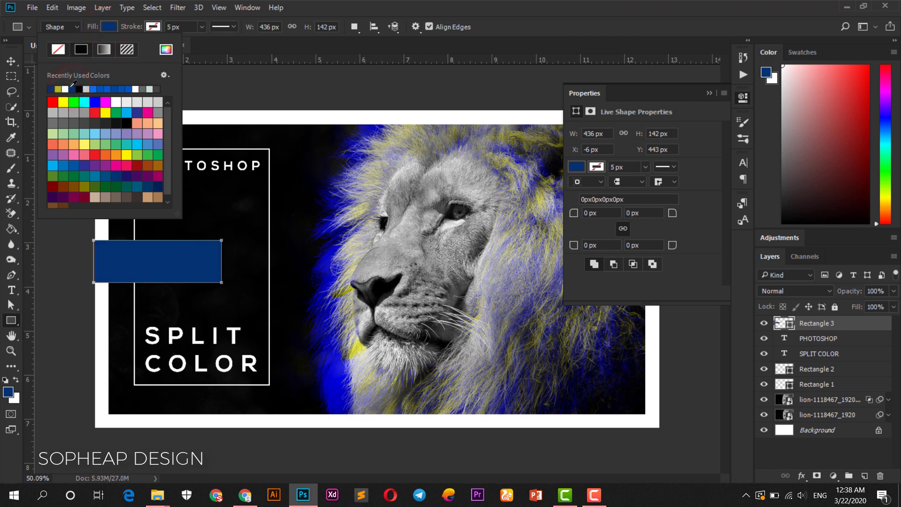
# Centre the blue bar vertically on the canvas, then deselect.
pyautogui.click(10, 57)
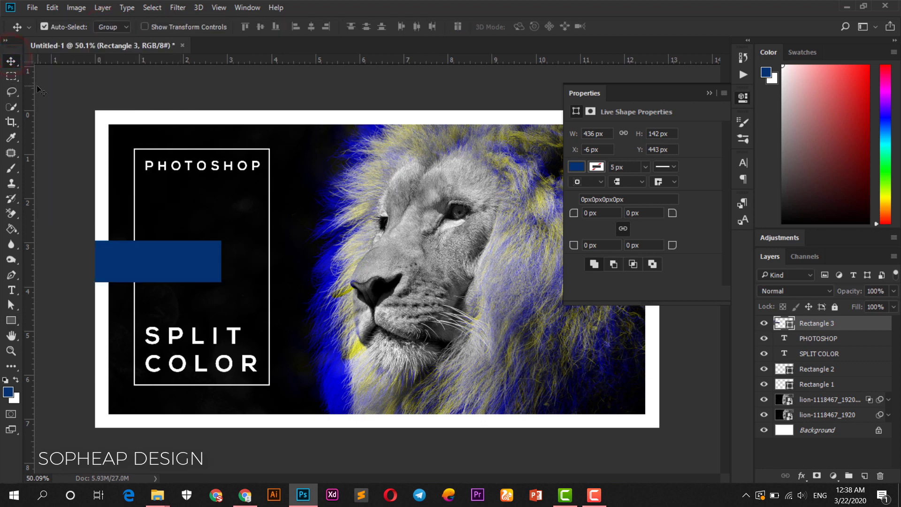
pyautogui.click(160, 261)
pyautogui.click(147, 9)
pyautogui.click(262, 27)
pyautogui.click(152, 7)
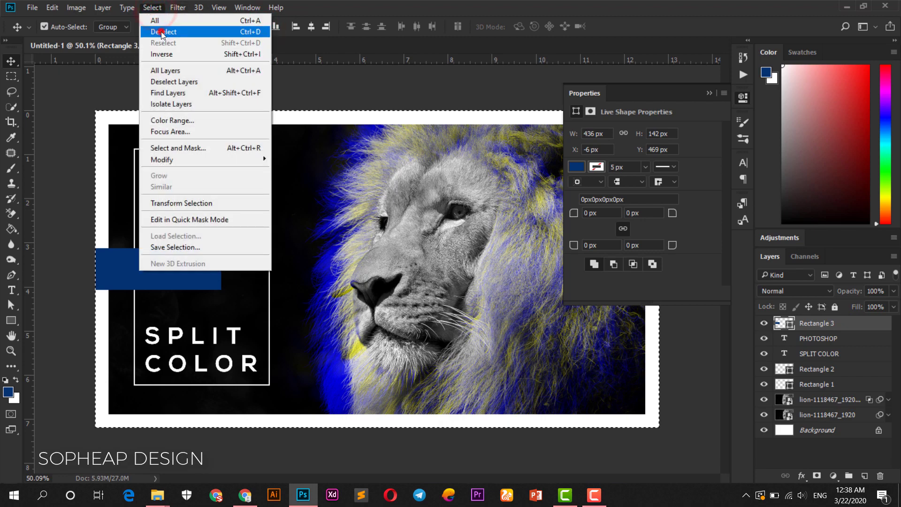
pyautogui.click(161, 30)
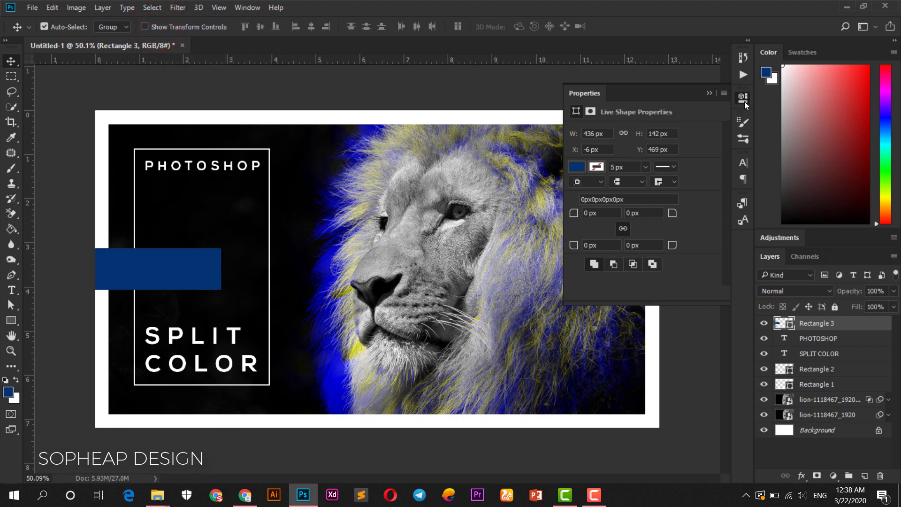
# Type the date '22-03-2020', move it onto the blue bar, and shrink it to fit.
pyautogui.click(12, 291)
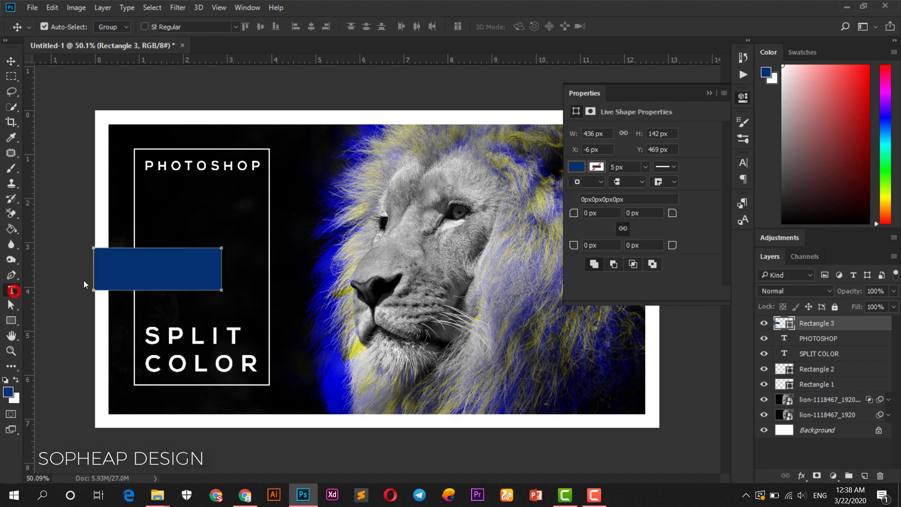
pyautogui.click(294, 253)
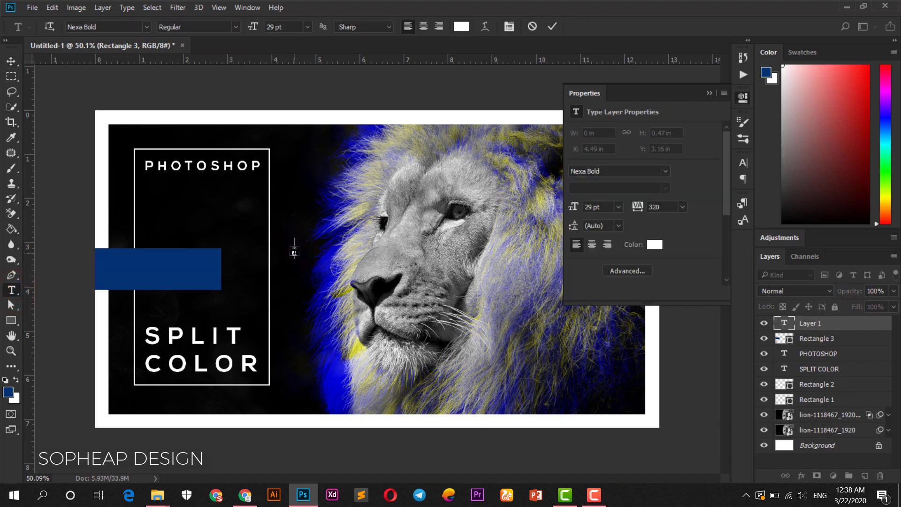
pyautogui.write('22-03-2020')
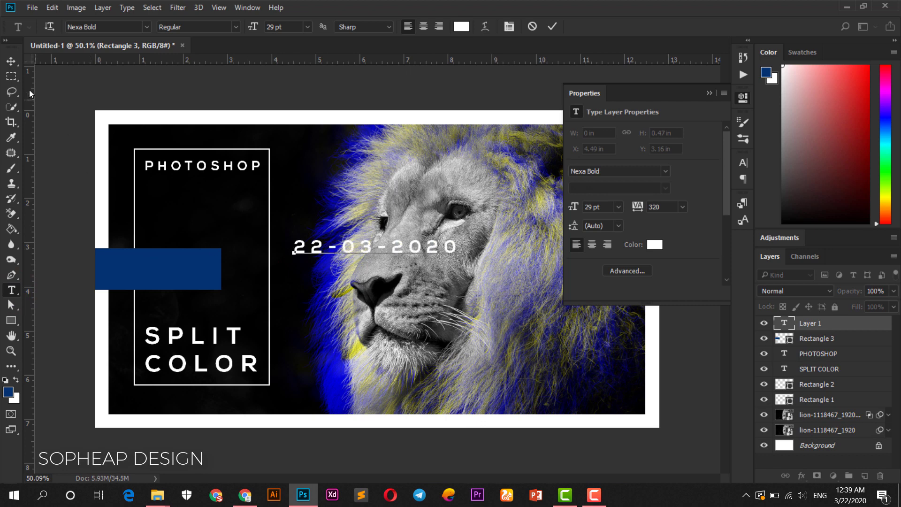
pyautogui.click(11, 61)
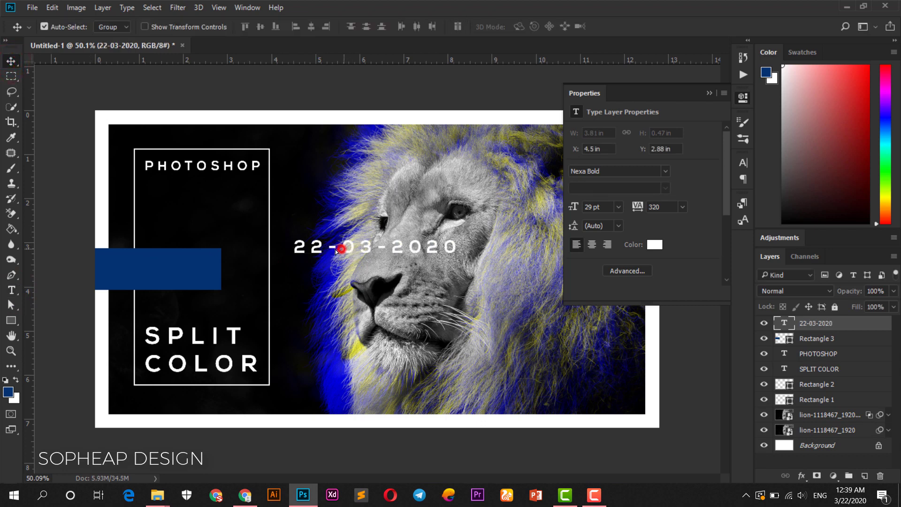
pyautogui.moveTo(336, 251); pyautogui.dragTo(154, 272)
pyautogui.hotkey('ctrl', 't')
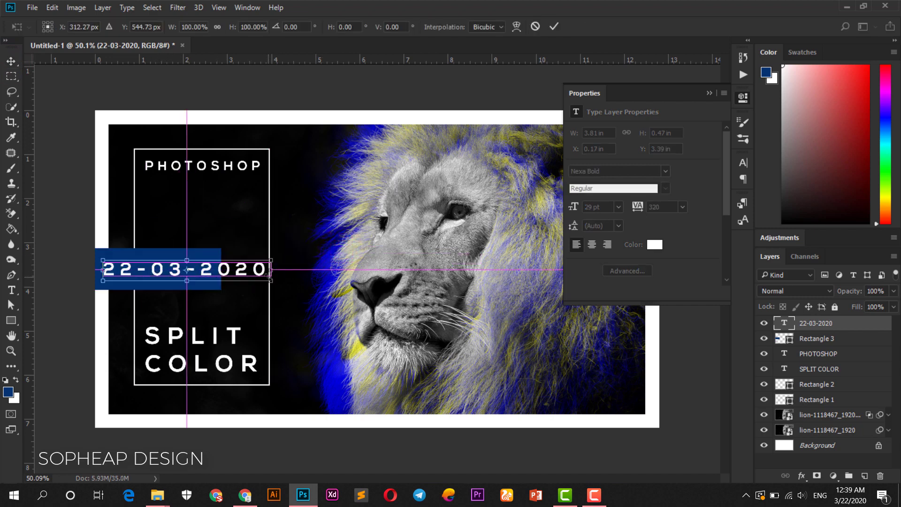
pyautogui.moveTo(269, 278); pyautogui.dragTo(213, 277)
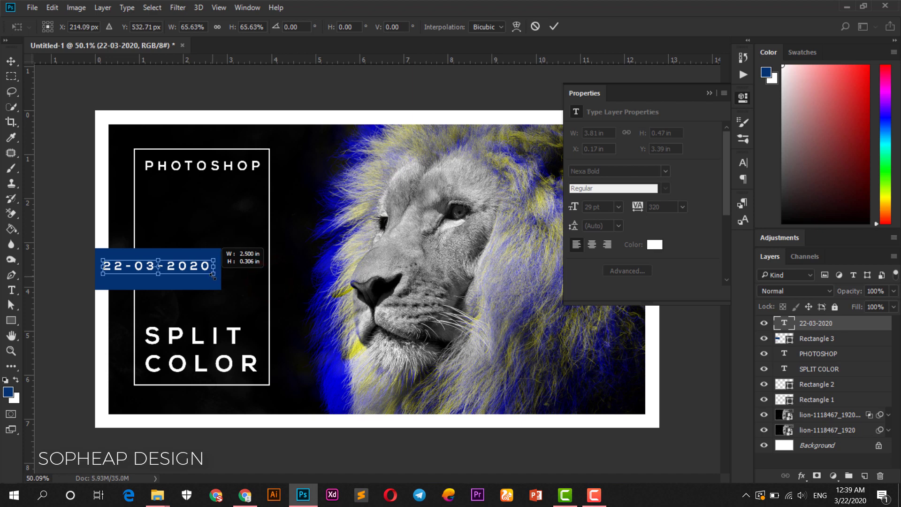
pyautogui.press('Return')
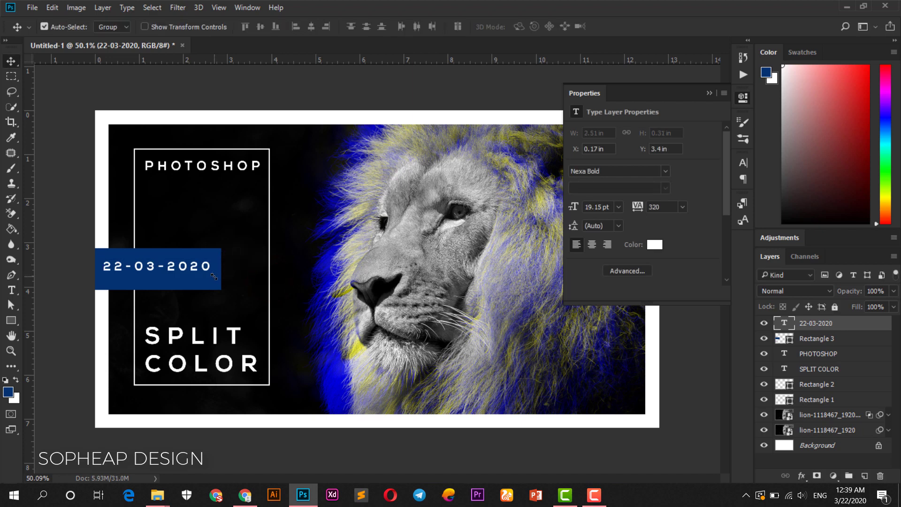
pyautogui.press('Down')
pyautogui.press('Down')
pyautogui.press('Down')
pyautogui.press('Down')
pyautogui.press('Down')
pyautogui.press('Down')
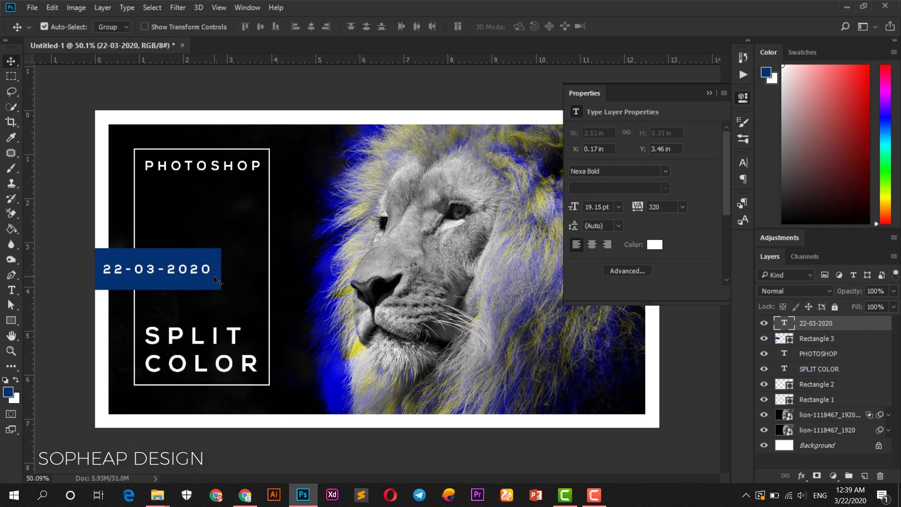
# Shorten the blue bar's height to 94 px around the date.
pyautogui.click(209, 254)
pyautogui.hotkey('ctrl', 't')
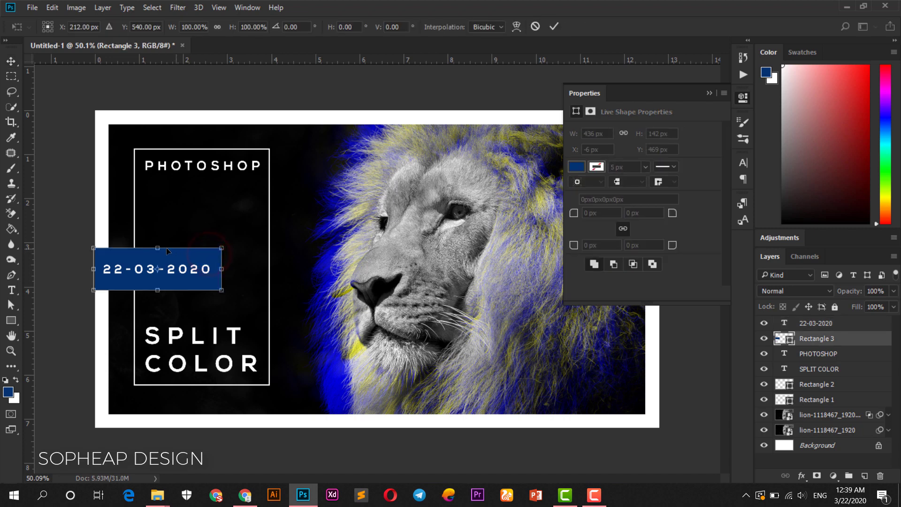
pyautogui.moveTo(159, 248); pyautogui.dragTo(160, 255)
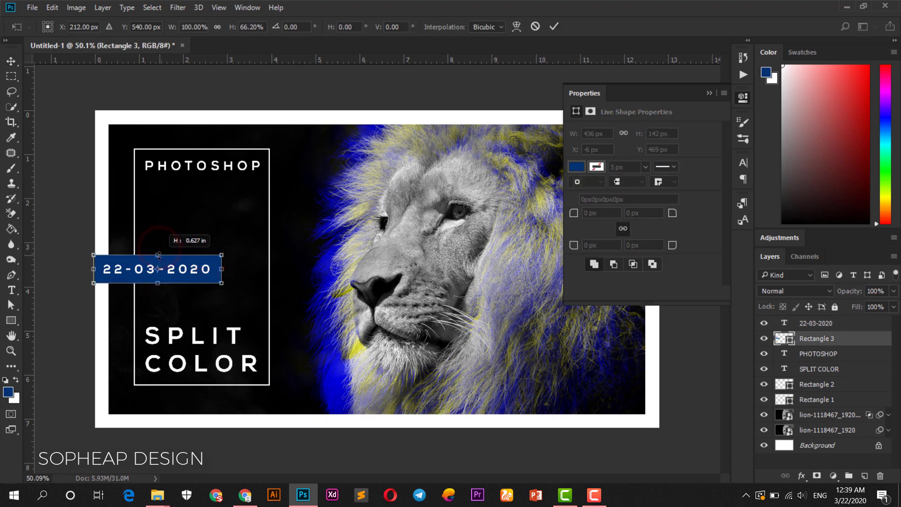
pyautogui.press('Return')
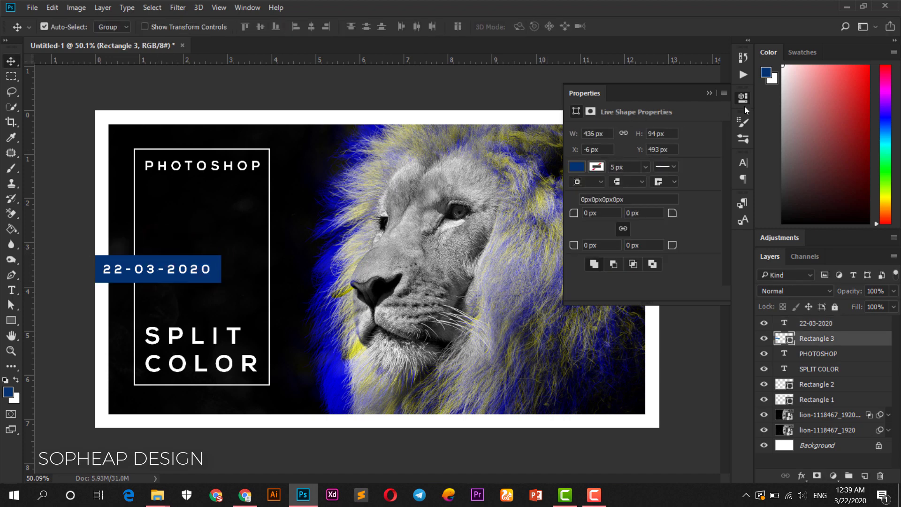
pyautogui.click(743, 99)
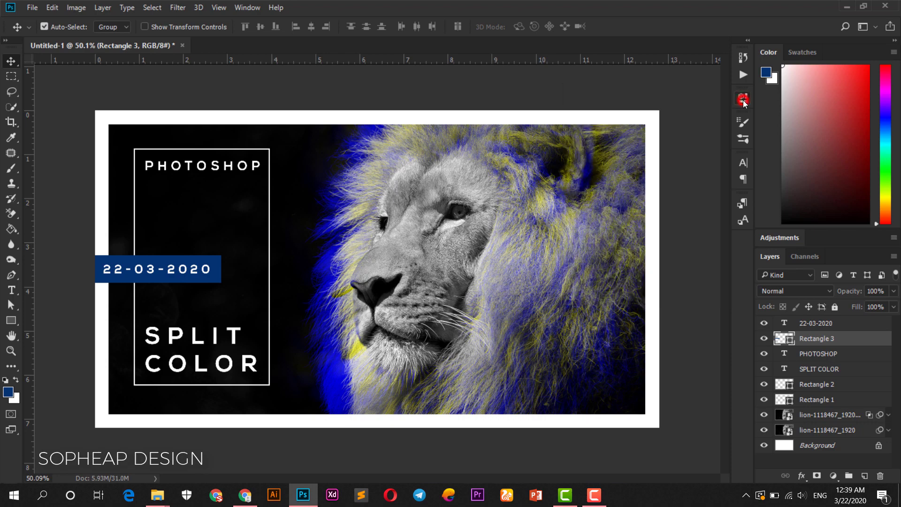
pyautogui.click(834, 353)
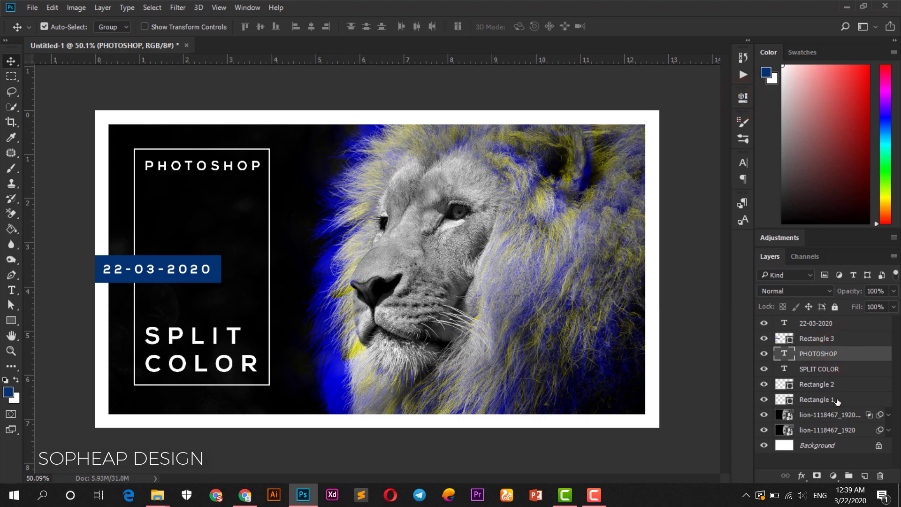
pyautogui.click(708, 359)
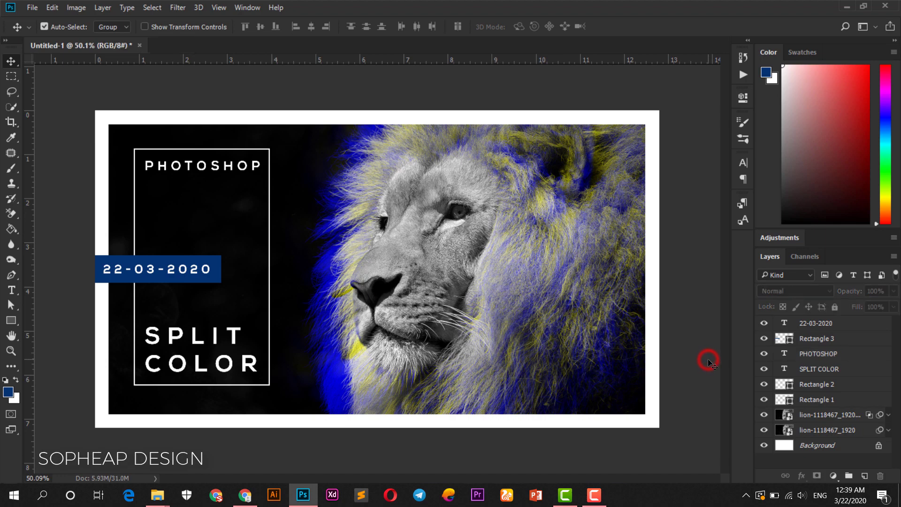